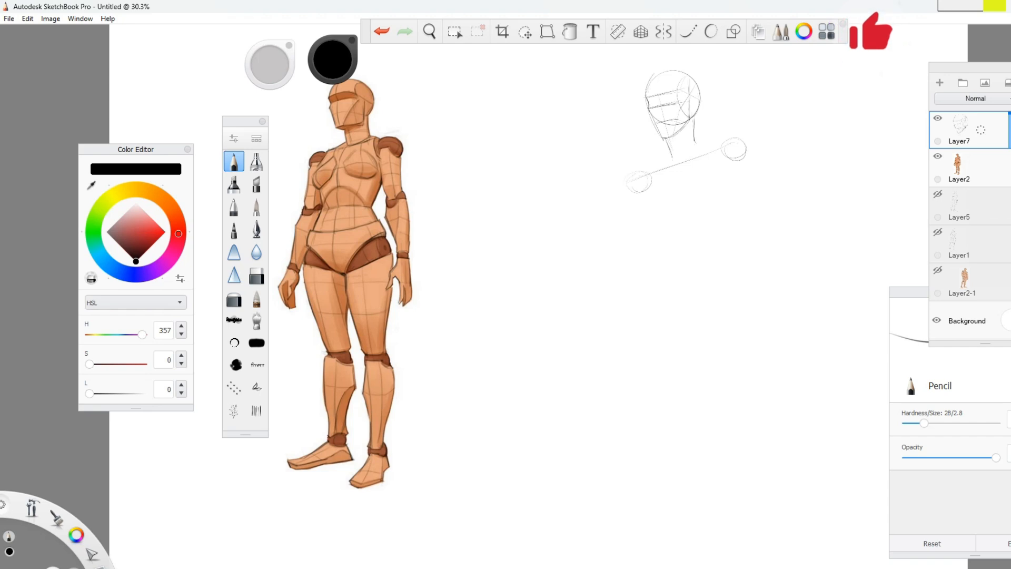
Step: Redraw the viewer's-left shoulder joint closer to the neck and sketch the female torso's sides, centre line and waist line
{"action": "key", "text": "e"}
{"action": "key", "text": "e"}
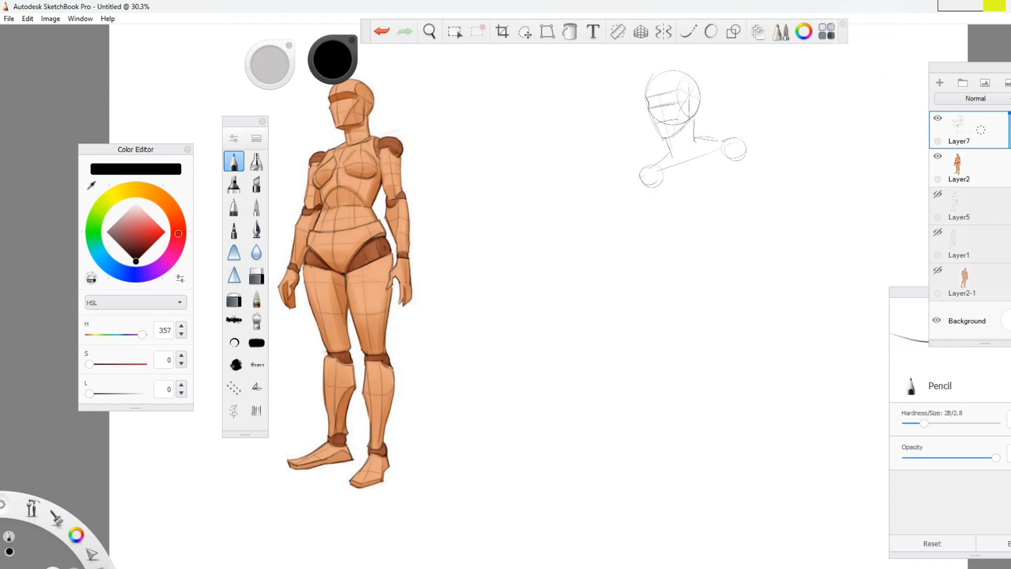
{"action": "left_click_drag", "start_coordinate": [682, 138], "coordinate": [690, 226]}
{"action": "left_click_drag", "start_coordinate": [736, 161], "coordinate": [723, 240]}
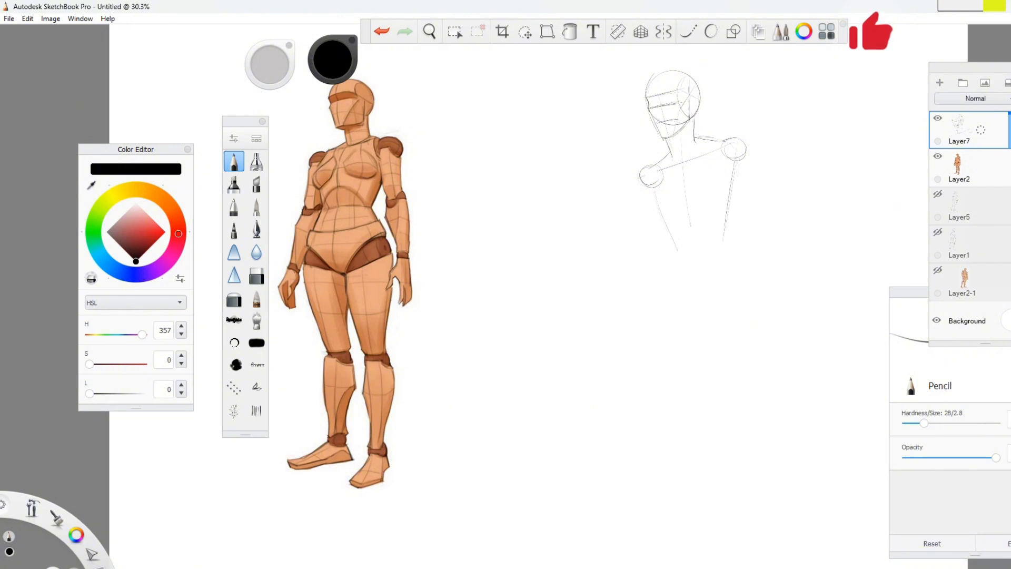
{"action": "left_click_drag", "start_coordinate": [662, 242], "coordinate": [728, 229]}
{"action": "left_click_drag", "start_coordinate": [652, 188], "coordinate": [673, 250]}
{"action": "mouse_move", "coordinate": [735, 160]}
{"action": "left_mouse_down"}
{"action": "mouse_move", "coordinate": [727, 229]}
{"action": "mouse_move", "coordinate": [749, 285]}
{"action": "left_mouse_up"}
{"action": "left_click_drag", "start_coordinate": [669, 252], "coordinate": [656, 287]}
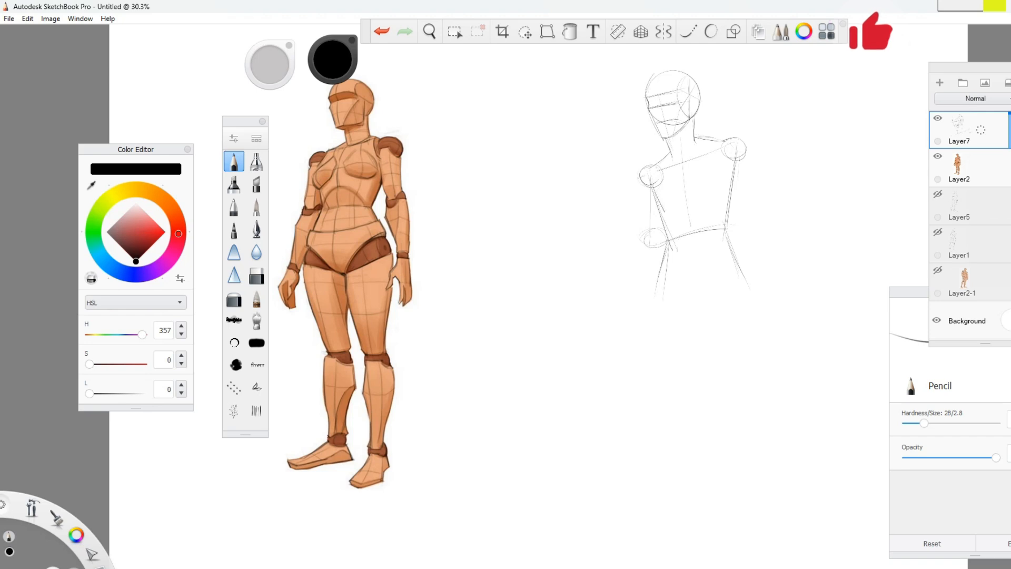
Step: Sketch the rib cage's lower arch and sides with the light breast forms inside the torso
{"action": "left_click_drag", "start_coordinate": [699, 200], "coordinate": [727, 207]}
{"action": "left_click_drag", "start_coordinate": [733, 176], "coordinate": [726, 206]}
{"action": "mouse_move", "coordinate": [697, 201]}
{"action": "left_mouse_down"}
{"action": "mouse_move", "coordinate": [670, 213]}
{"action": "mouse_move", "coordinate": [722, 204]}
{"action": "left_mouse_up"}
{"action": "key", "text": "e"}
{"action": "key", "text": "b"}
{"action": "key", "text": "e"}
{"action": "key", "text": "b"}
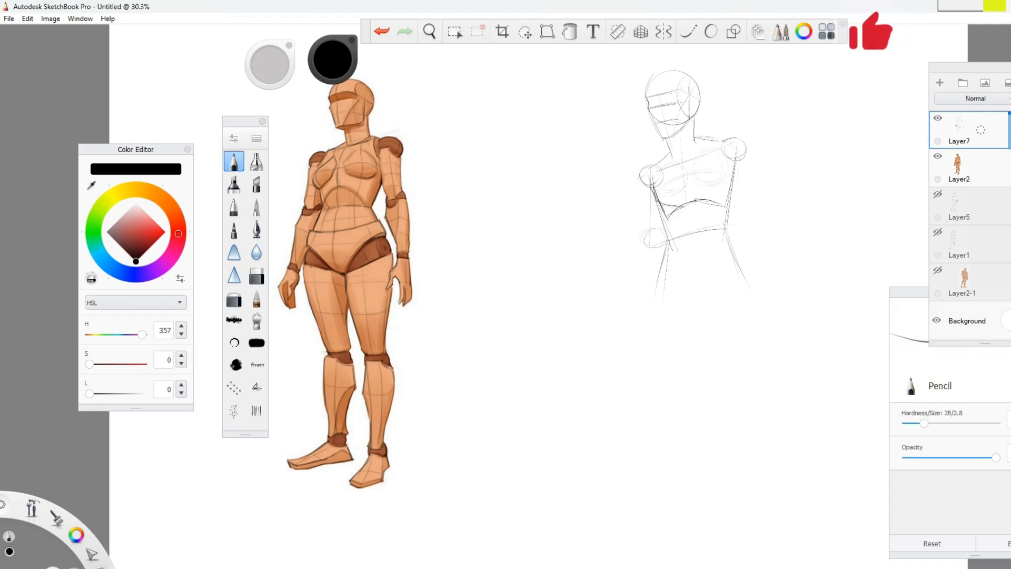
Step: Refine the breast forms and extend the waist side and centre line down to the crotch
{"action": "left_click_drag", "start_coordinate": [695, 166], "coordinate": [728, 167]}
{"action": "left_click_drag", "start_coordinate": [661, 174], "coordinate": [687, 180]}
{"action": "left_click_drag", "start_coordinate": [731, 201], "coordinate": [742, 270]}
{"action": "left_click_drag", "start_coordinate": [685, 197], "coordinate": [695, 299]}
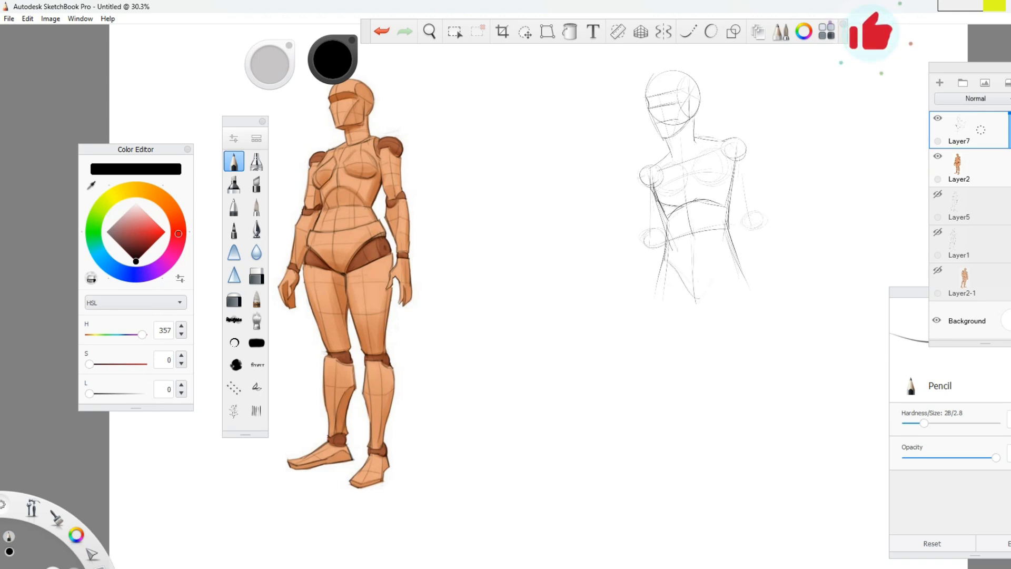
Step: Clean up the hip lines into a V-shaped pelvis and add the viewer's-left forearm guide line
{"action": "mouse_move", "coordinate": [727, 243]}
{"action": "left_mouse_down"}
{"action": "mouse_move", "coordinate": [696, 302]}
{"action": "mouse_move", "coordinate": [748, 285]}
{"action": "left_mouse_up"}
{"action": "key", "text": "e"}
{"action": "key", "text": "b"}
{"action": "mouse_move", "coordinate": [668, 255]}
{"action": "left_mouse_down"}
{"action": "mouse_move", "coordinate": [700, 288]}
{"action": "mouse_move", "coordinate": [661, 245]}
{"action": "mouse_move", "coordinate": [648, 286]}
{"action": "left_mouse_up"}
{"action": "key", "text": "e"}
{"action": "key", "text": "b"}
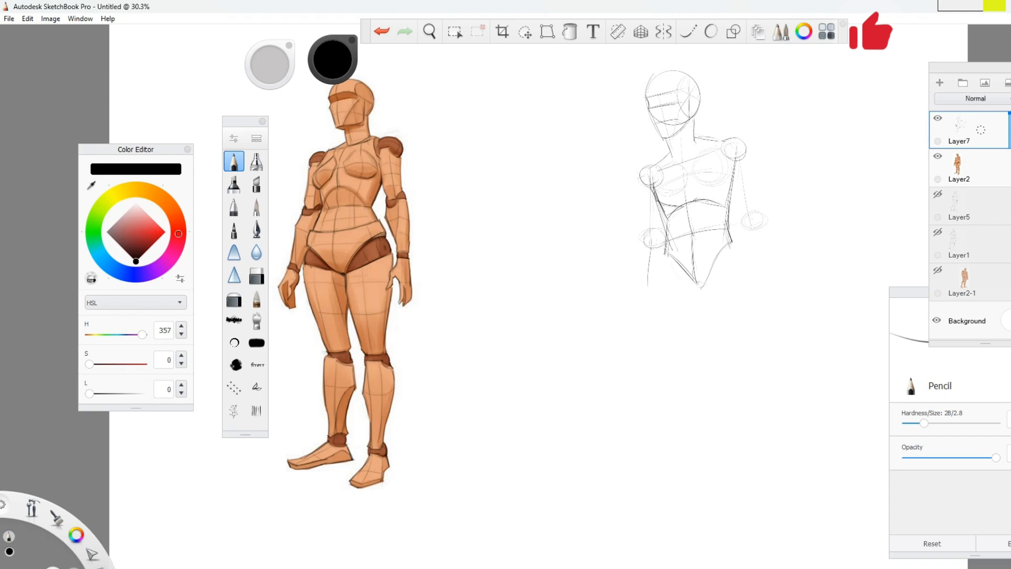
Step: Draw the guide lines for both thighs from the hips and a slanted knee-level line across them
{"action": "left_click_drag", "start_coordinate": [685, 207], "coordinate": [679, 257]}
{"action": "mouse_move", "coordinate": [703, 204]}
{"action": "left_mouse_down"}
{"action": "mouse_move", "coordinate": [714, 236]}
{"action": "mouse_move", "coordinate": [706, 270]}
{"action": "mouse_move", "coordinate": [755, 423]}
{"action": "left_mouse_up"}
{"action": "left_click_drag", "start_coordinate": [678, 287], "coordinate": [678, 357]}
{"action": "mouse_move", "coordinate": [680, 287]}
{"action": "left_mouse_down"}
{"action": "mouse_move", "coordinate": [690, 420]}
{"action": "mouse_move", "coordinate": [827, 384]}
{"action": "left_mouse_up"}
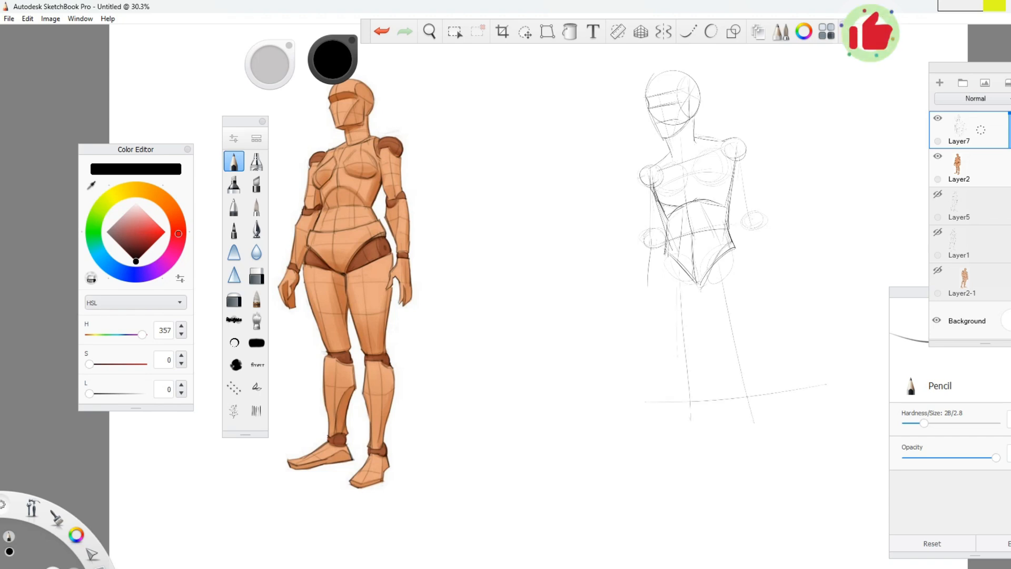
Step: Draw an ellipse for each knee joint on the slanted knee-level line
{"action": "left_click_drag", "start_coordinate": [695, 385], "coordinate": [698, 392]}
{"action": "mouse_move", "coordinate": [748, 383]}
{"action": "left_mouse_down"}
{"action": "mouse_move", "coordinate": [742, 396]}
{"action": "mouse_move", "coordinate": [765, 383]}
{"action": "left_mouse_up"}
{"action": "left_click_drag", "start_coordinate": [698, 386], "coordinate": [672, 396]}
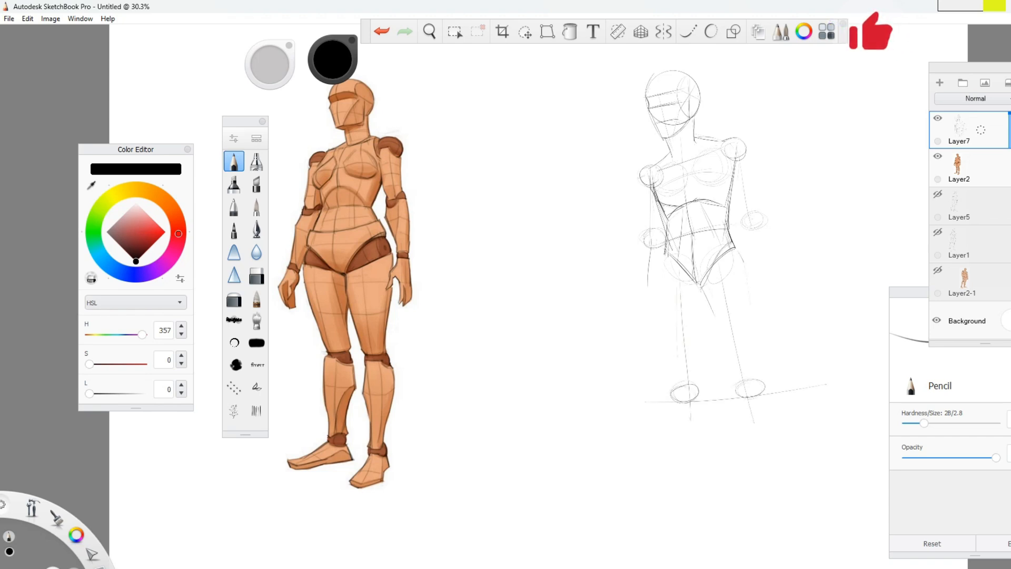
Step: Outline the viewer's-right thigh with curved inner and outer contours from the hip and crotch to the knee
{"action": "left_click_drag", "start_coordinate": [735, 249], "coordinate": [761, 375]}
{"action": "left_click_drag", "start_coordinate": [701, 286], "coordinate": [734, 391]}
{"action": "left_click_drag", "start_coordinate": [721, 350], "coordinate": [738, 396]}
{"action": "left_click_drag", "start_coordinate": [736, 250], "coordinate": [761, 384]}
{"action": "key", "text": "ctrl+z"}
{"action": "left_click_drag", "start_coordinate": [736, 250], "coordinate": [762, 395]}
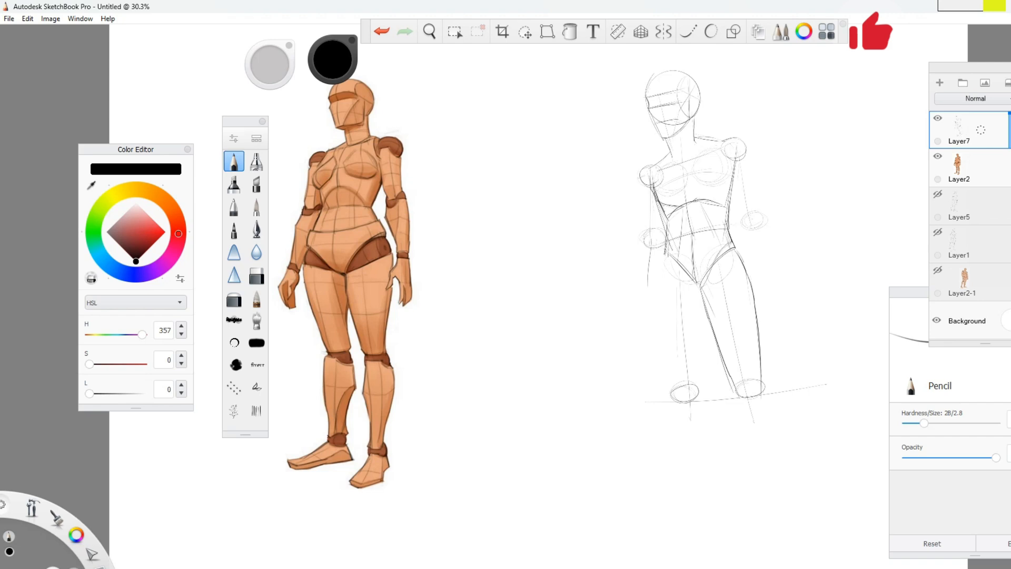
Step: Outline the viewer's-left thigh with inner and outer contours running down to its knee ellipse
{"action": "key", "text": "ctrl+z"}
{"action": "mouse_move", "coordinate": [704, 304]}
{"action": "left_mouse_down"}
{"action": "mouse_move", "coordinate": [694, 390]}
{"action": "mouse_move", "coordinate": [703, 322]}
{"action": "left_mouse_up"}
{"action": "left_click_drag", "start_coordinate": [664, 265], "coordinate": [673, 389]}
{"action": "key", "text": "ctrl+z"}
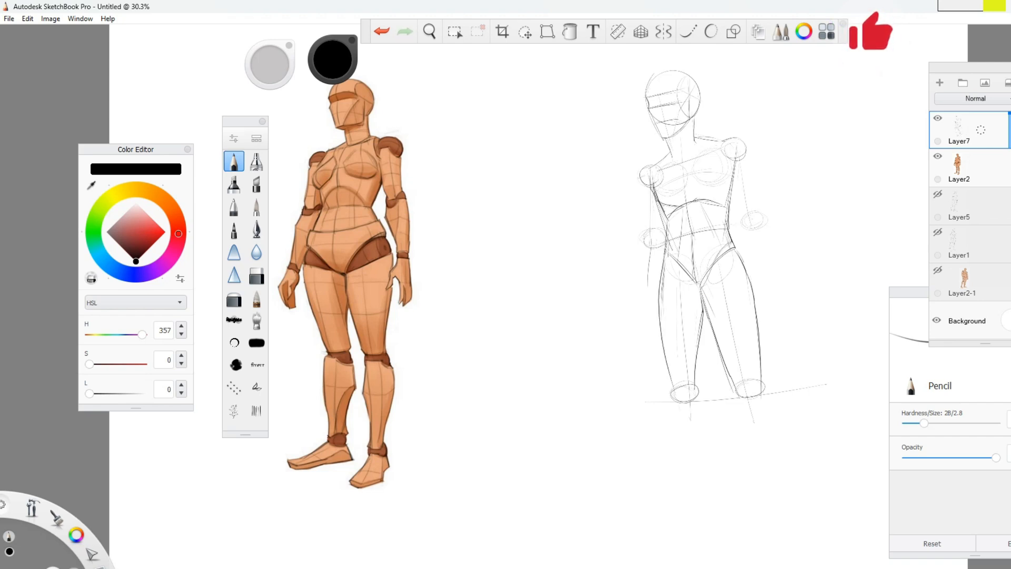
Step: Outline the viewer's-left arm down to the wrist and draw the inner contour of the other upper arm
{"action": "left_click_drag", "start_coordinate": [637, 286], "coordinate": [654, 290]}
{"action": "left_click_drag", "start_coordinate": [640, 179], "coordinate": [639, 296]}
{"action": "key", "text": "e"}
{"action": "left_click_drag", "start_coordinate": [737, 158], "coordinate": [746, 204]}
{"action": "key", "text": "e"}
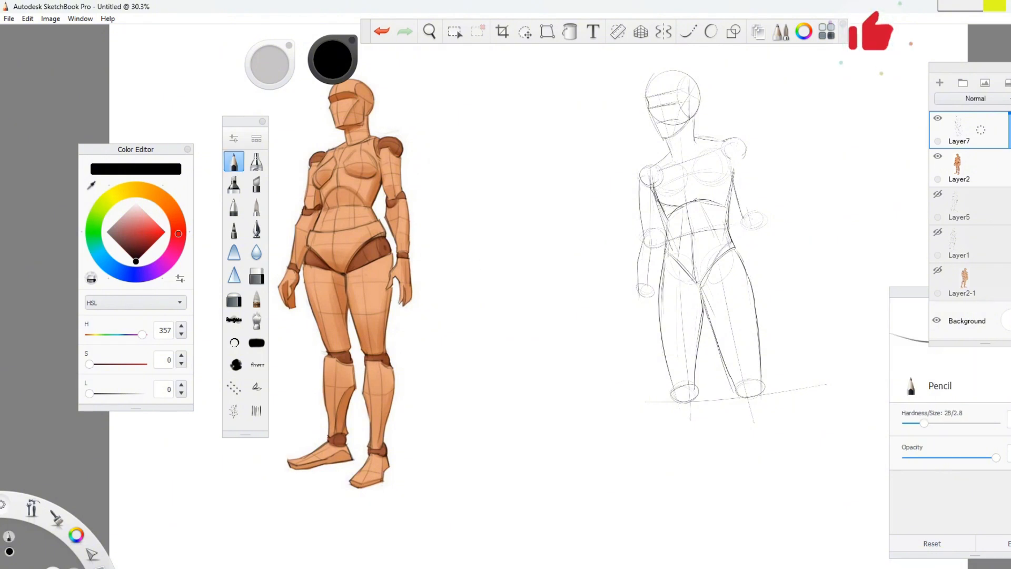
Step: Complete the viewer's-right arm with its outer contour, forearm and wrist, and shape both elbow joints
{"action": "left_click_drag", "start_coordinate": [747, 153], "coordinate": [765, 221]}
{"action": "left_click_drag", "start_coordinate": [756, 272], "coordinate": [773, 285]}
{"action": "left_click_drag", "start_coordinate": [767, 225], "coordinate": [769, 271]}
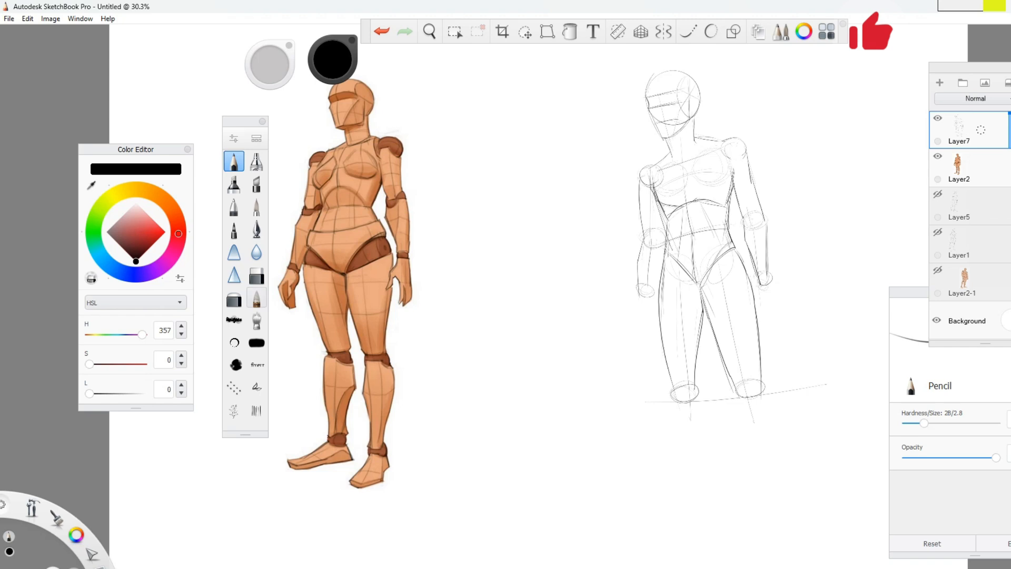
{"action": "key", "text": "e"}
{"action": "key", "text": "e"}
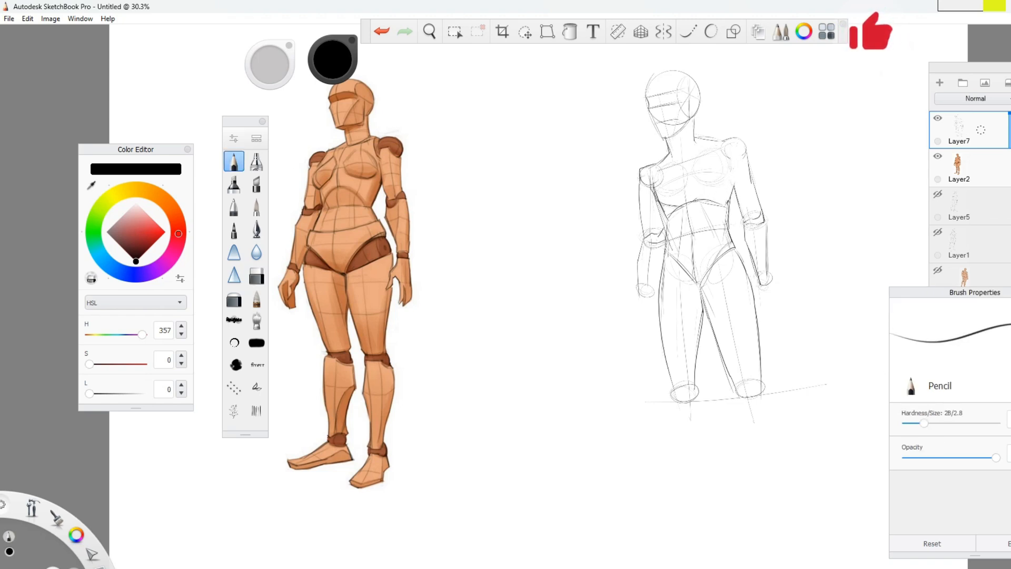
Step: Rework the neck and shoulder slope, and strengthen the side plane of the head
{"action": "left_click_drag", "start_coordinate": [693, 121], "coordinate": [700, 142]}
{"action": "mouse_move", "coordinate": [697, 137]}
{"action": "left_mouse_down"}
{"action": "mouse_move", "coordinate": [734, 141]}
{"action": "mouse_move", "coordinate": [731, 167]}
{"action": "left_mouse_up"}
{"action": "key", "text": "ctrl+z"}
{"action": "key", "text": "ctrl+z"}
{"action": "key", "text": "e"}
{"action": "key", "text": "e"}
{"action": "left_click_drag", "start_coordinate": [688, 90], "coordinate": [687, 120]}
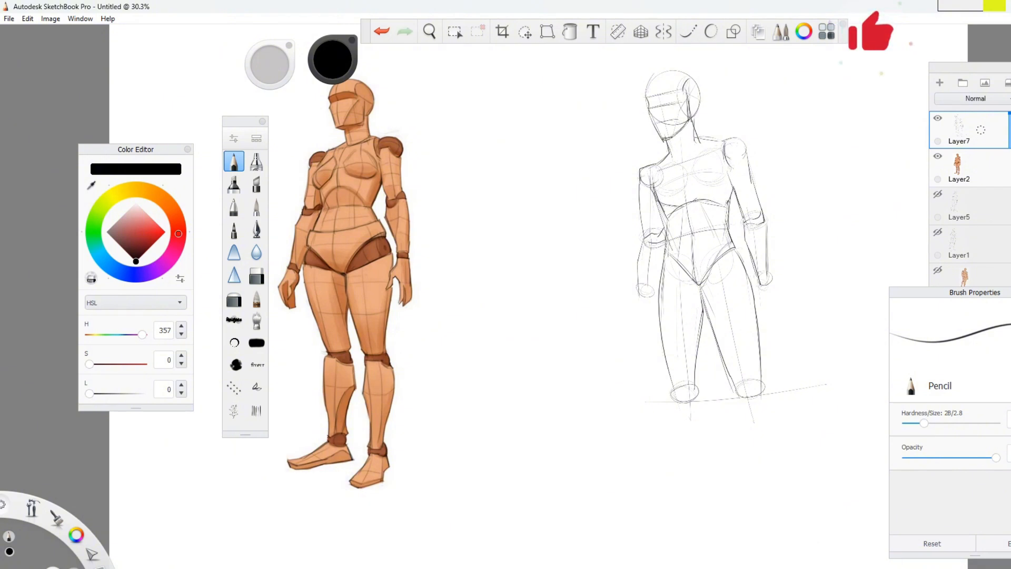
{"action": "key", "text": "e"}
{"action": "key", "text": "e"}
Step: Sketch the viewer's-left lower leg with a guide line and calf contours tapering to the ankle
{"action": "left_click_drag", "start_coordinate": [687, 404], "coordinate": [701, 505]}
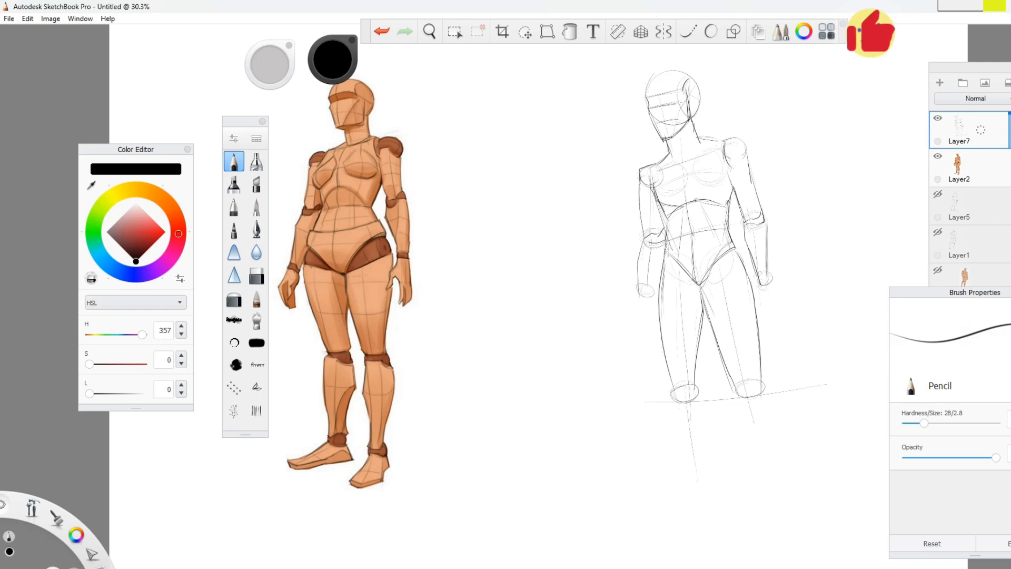
{"action": "left_click_drag", "start_coordinate": [748, 398], "coordinate": [764, 496]}
{"action": "key", "text": "ctrl+z"}
{"action": "left_click_drag", "start_coordinate": [675, 402], "coordinate": [691, 515]}
{"action": "left_click_drag", "start_coordinate": [675, 401], "coordinate": [672, 428]}
{"action": "mouse_move", "coordinate": [697, 398]}
{"action": "left_mouse_down"}
{"action": "mouse_move", "coordinate": [703, 491]}
{"action": "mouse_move", "coordinate": [691, 504]}
{"action": "left_mouse_up"}
{"action": "left_click_drag", "start_coordinate": [673, 410], "coordinate": [695, 508]}
{"action": "left_click_drag", "start_coordinate": [703, 430], "coordinate": [703, 502]}
Step: Sketch the viewer's-right calf lines from the knee ellipse down towards the ankle
{"action": "left_click_drag", "start_coordinate": [739, 395], "coordinate": [738, 420]}
{"action": "left_click_drag", "start_coordinate": [741, 426], "coordinate": [759, 500]}
{"action": "left_click_drag", "start_coordinate": [763, 391], "coordinate": [774, 427]}
Step: Lasso-select the viewer's-right leg, shift it slightly downward and deselect it
{"action": "key", "text": "m"}
{"action": "key", "text": "l"}
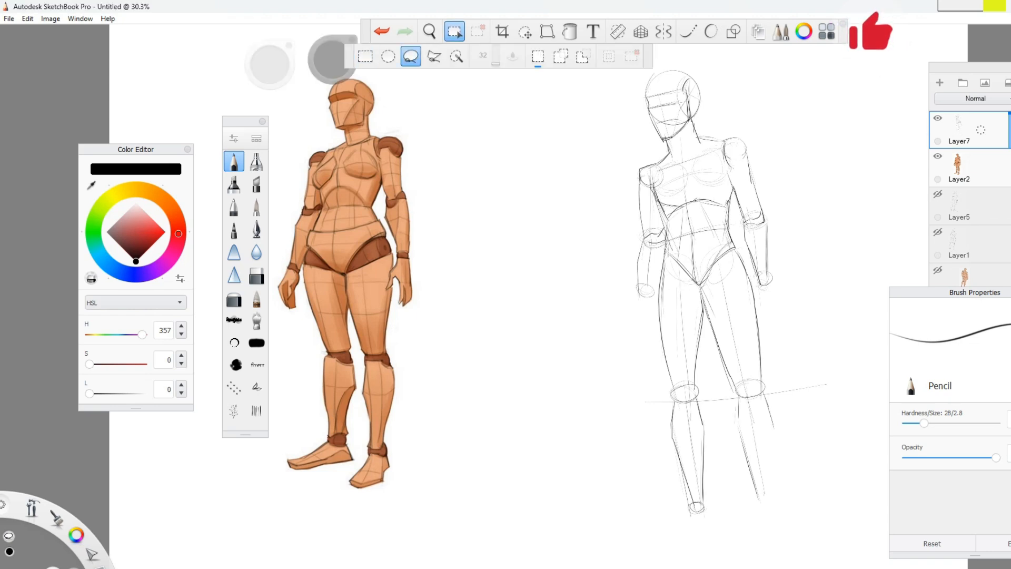
{"action": "mouse_move", "coordinate": [700, 286]}
{"action": "left_mouse_down"}
{"action": "mouse_move", "coordinate": [746, 504]}
{"action": "mouse_move", "coordinate": [701, 285]}
{"action": "left_mouse_up"}
{"action": "key", "text": "v"}
{"action": "left_click_drag", "start_coordinate": [743, 375], "coordinate": [746, 382]}
{"action": "key", "text": "ctrl+d"}
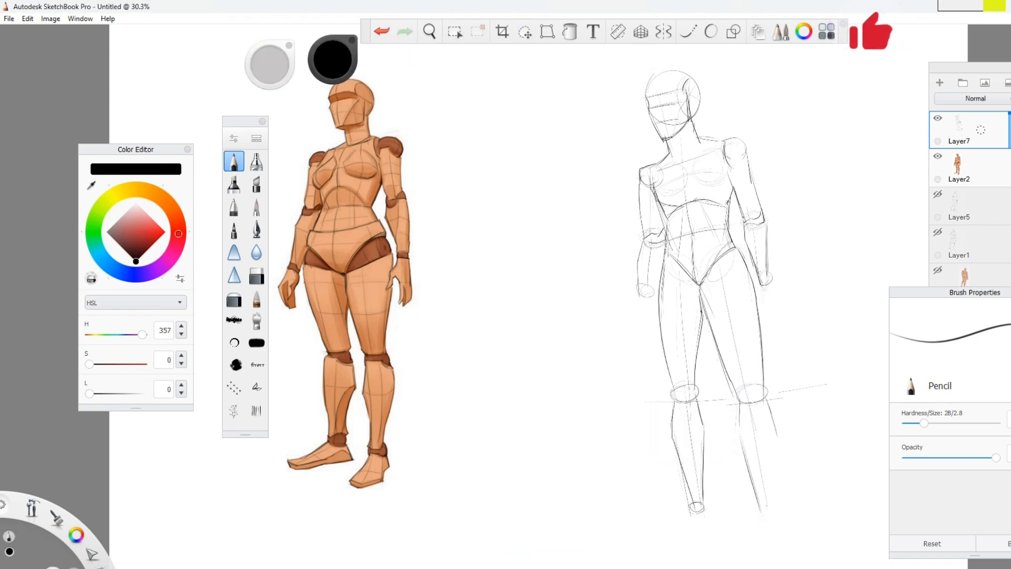
Step: Lasso-select the viewer's-left leg, nudge it slightly downward and deselect it
{"action": "key", "text": "l"}
{"action": "left_click_drag", "start_coordinate": [699, 284], "coordinate": [701, 287]}
{"action": "key", "text": "v"}
{"action": "left_click_drag", "start_coordinate": [676, 388], "coordinate": [693, 452]}
{"action": "key", "text": "ctrl+d"}
Step: Move the whole sketched figure left and slightly up, closer to the coloured reference mannequin
{"action": "key", "text": "space"}
{"action": "mouse_move", "coordinate": [553, 330]}
{"action": "left_mouse_down"}
{"action": "mouse_move", "coordinate": [544, 305]}
{"action": "mouse_move", "coordinate": [576, 430]}
{"action": "left_mouse_up"}
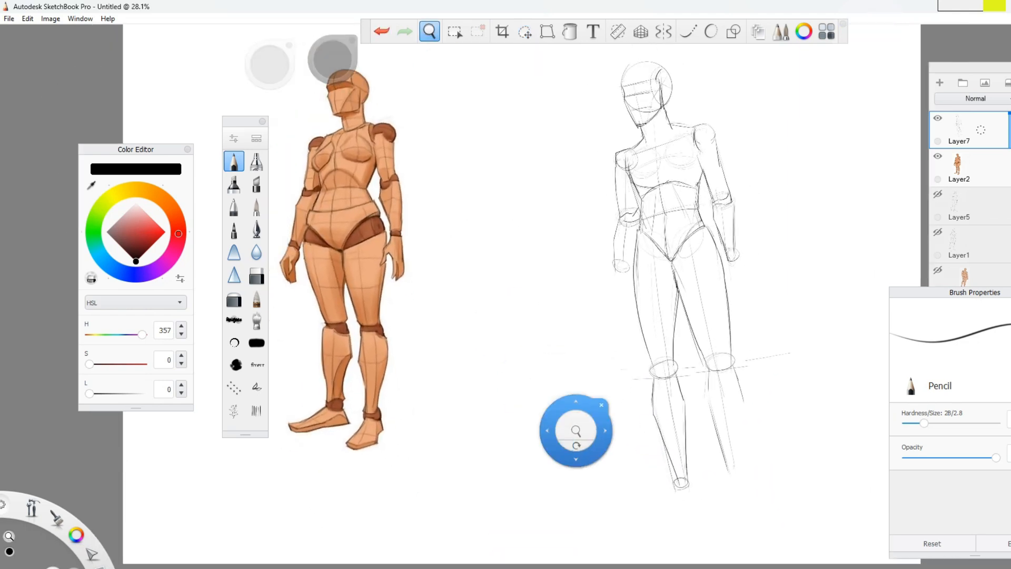
{"action": "key", "text": "v"}
{"action": "mouse_move", "coordinate": [711, 287]}
{"action": "left_mouse_down"}
{"action": "mouse_move", "coordinate": [700, 280]}
{"action": "mouse_move", "coordinate": [555, 375]}
{"action": "left_mouse_up"}
{"action": "key", "text": "ctrl+d"}
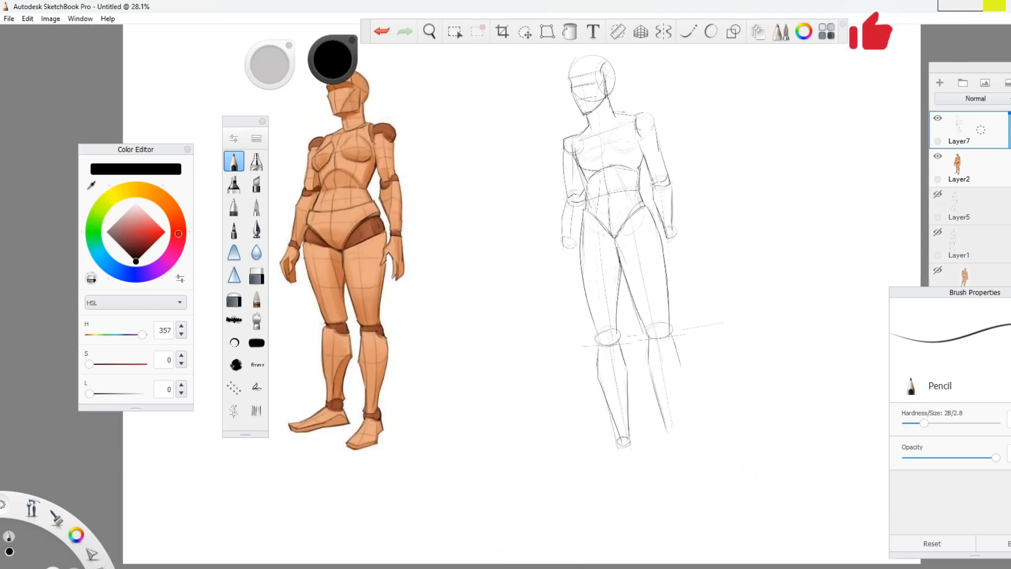
Step: Finish the viewer's-right calf and ankle and block in both feet
{"action": "left_click_drag", "start_coordinate": [680, 363], "coordinate": [678, 435]}
{"action": "mouse_move", "coordinate": [614, 451]}
{"action": "left_mouse_down"}
{"action": "mouse_move", "coordinate": [579, 472]}
{"action": "mouse_move", "coordinate": [622, 465]}
{"action": "mouse_move", "coordinate": [576, 470]}
{"action": "mouse_move", "coordinate": [617, 466]}
{"action": "left_mouse_up"}
{"action": "key", "text": "e"}
{"action": "key", "text": "b"}
{"action": "left_click_drag", "start_coordinate": [618, 464], "coordinate": [659, 480]}
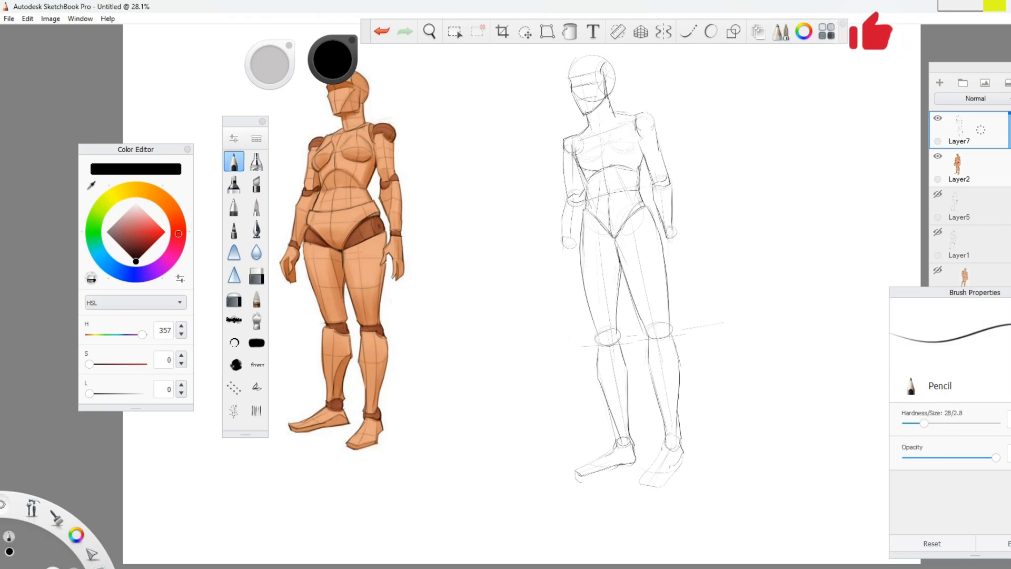
{"action": "left_click_drag", "start_coordinate": [582, 482], "coordinate": [682, 448]}
{"action": "left_click_drag", "start_coordinate": [661, 416], "coordinate": [671, 437]}
{"action": "left_click_drag", "start_coordinate": [663, 449], "coordinate": [645, 475]}
Step: Draw a curved cross-contour around the lower pelvis and firm up the outline of the viewer's-right foot
{"action": "left_click_drag", "start_coordinate": [616, 241], "coordinate": [656, 225]}
{"action": "key", "text": "ctrl+z"}
{"action": "key", "text": "ctrl+z"}
{"action": "mouse_move", "coordinate": [583, 234]}
{"action": "left_mouse_down"}
{"action": "mouse_move", "coordinate": [623, 241]}
{"action": "mouse_move", "coordinate": [655, 226]}
{"action": "left_mouse_up"}
{"action": "left_click_drag", "start_coordinate": [684, 454], "coordinate": [660, 484]}
{"action": "left_click_drag", "start_coordinate": [662, 449], "coordinate": [644, 483]}
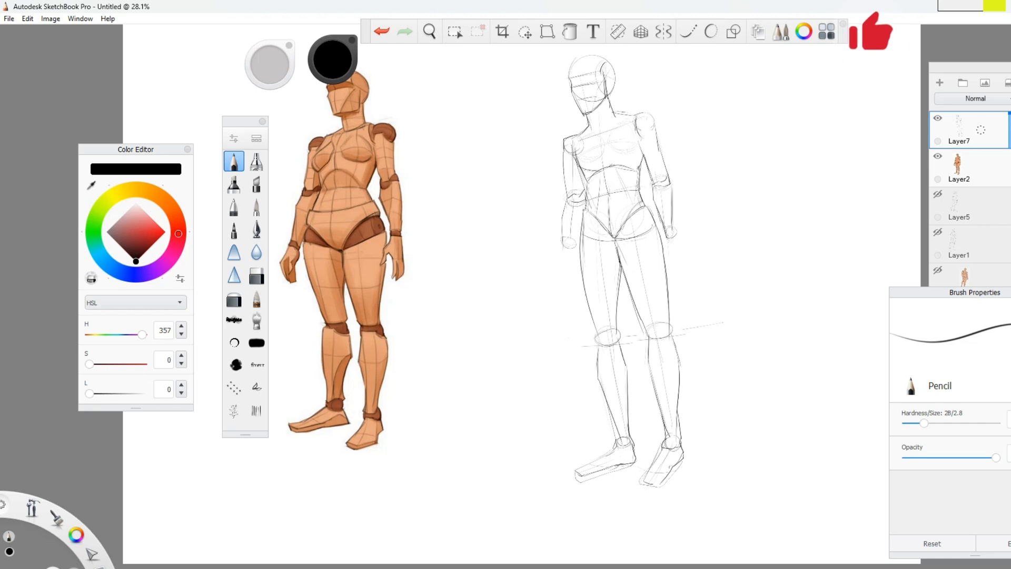
Step: Sketch the wrist and hand at the end of the viewer's-left forearm
{"action": "key", "text": "space"}
{"action": "mouse_move", "coordinate": [663, 368]}
{"action": "left_mouse_down"}
{"action": "mouse_move", "coordinate": [640, 390]}
{"action": "mouse_move", "coordinate": [688, 343]}
{"action": "left_mouse_up"}
{"action": "mouse_move", "coordinate": [589, 256]}
{"action": "left_mouse_down"}
{"action": "mouse_move", "coordinate": [580, 289]}
{"action": "mouse_move", "coordinate": [577, 280]}
{"action": "mouse_move", "coordinate": [589, 296]}
{"action": "left_mouse_up"}
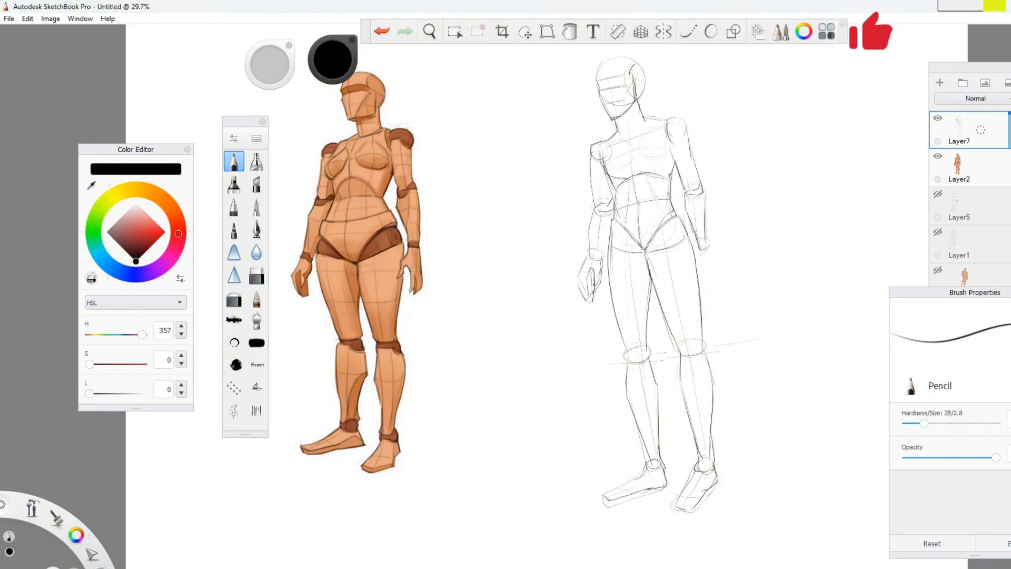
Step: Redraw the viewer's-left shoulder joint as a round form and sketch the viewer's-right hand with its fingers
{"action": "key", "text": "e"}
{"action": "mouse_move", "coordinate": [593, 146]}
{"action": "left_mouse_down"}
{"action": "mouse_move", "coordinate": [607, 139]}
{"action": "mouse_move", "coordinate": [601, 157]}
{"action": "left_mouse_up"}
{"action": "key", "text": "b"}
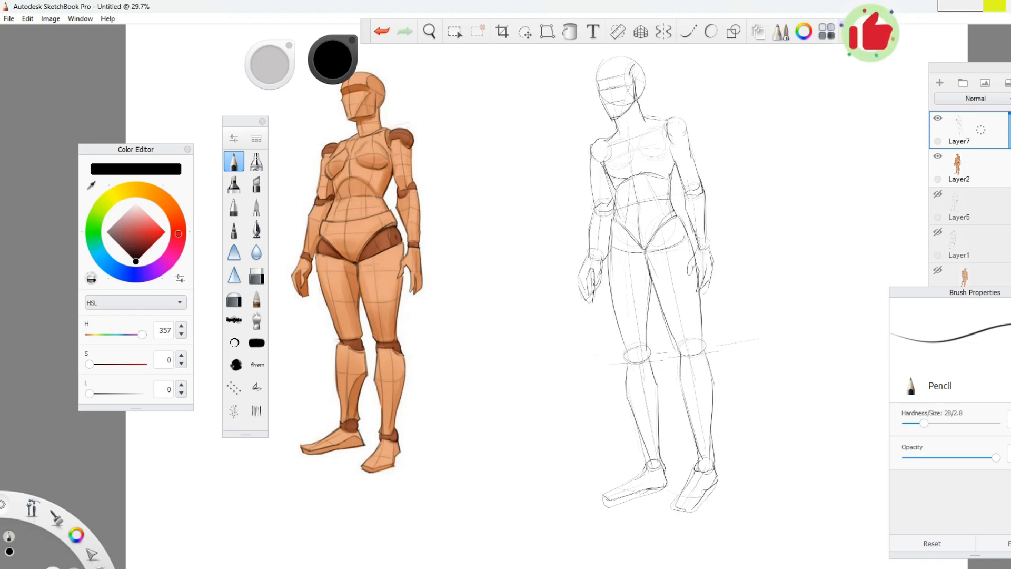
{"action": "key", "text": "e"}
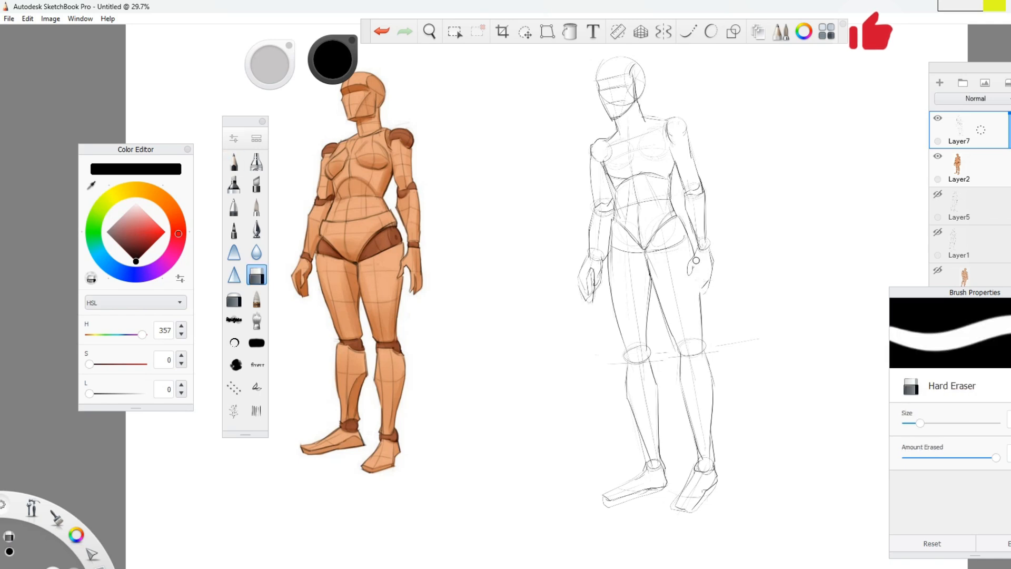
{"action": "key", "text": "b"}
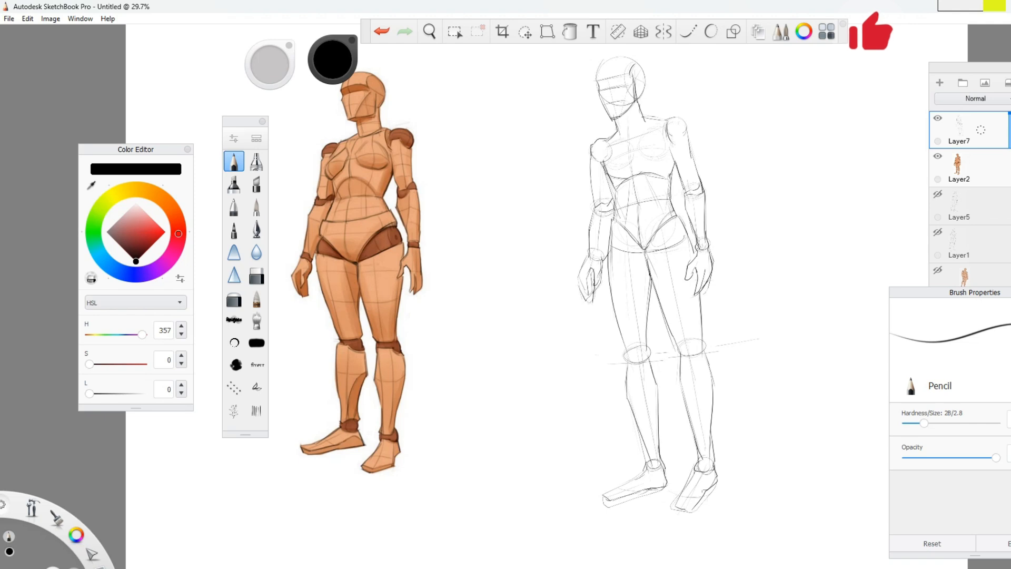
Step: Define both kneecaps and rework the viewer's-left thigh outline with bolder pencil lines, erasing the old contour
{"action": "left_click_drag", "start_coordinate": [688, 337], "coordinate": [701, 344]}
{"action": "left_click_drag", "start_coordinate": [612, 229], "coordinate": [623, 353]}
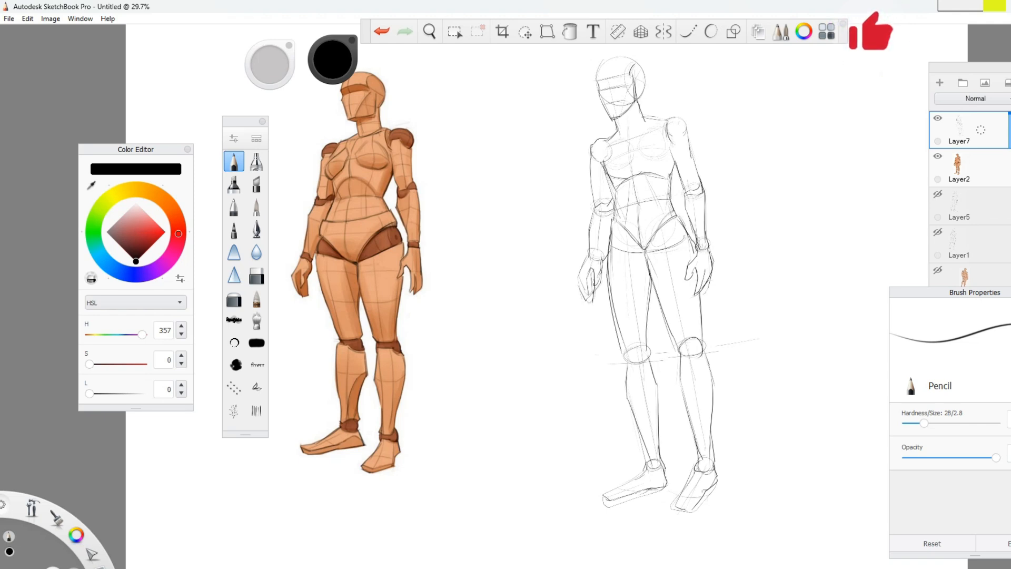
{"action": "left_click_drag", "start_coordinate": [609, 298], "coordinate": [627, 358]}
{"action": "left_click_drag", "start_coordinate": [626, 353], "coordinate": [647, 360]}
{"action": "key", "text": "e"}
{"action": "mouse_move", "coordinate": [654, 289]}
{"action": "left_mouse_down"}
{"action": "mouse_move", "coordinate": [647, 341]}
{"action": "mouse_move", "coordinate": [666, 481]}
{"action": "left_mouse_up"}
{"action": "key", "text": "e"}
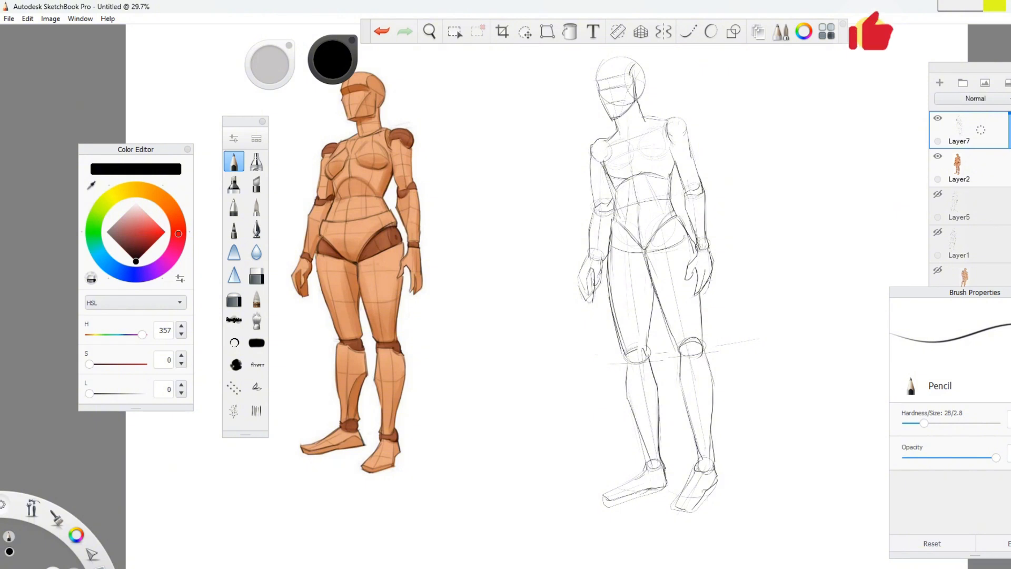
Step: Redraw the outer contour of the viewer's-left calf and erase the old line
{"action": "left_click_drag", "start_coordinate": [624, 357], "coordinate": [642, 445]}
{"action": "key", "text": "e"}
{"action": "left_click_drag", "start_coordinate": [631, 391], "coordinate": [640, 444]}
{"action": "left_click", "coordinate": [234, 161]}
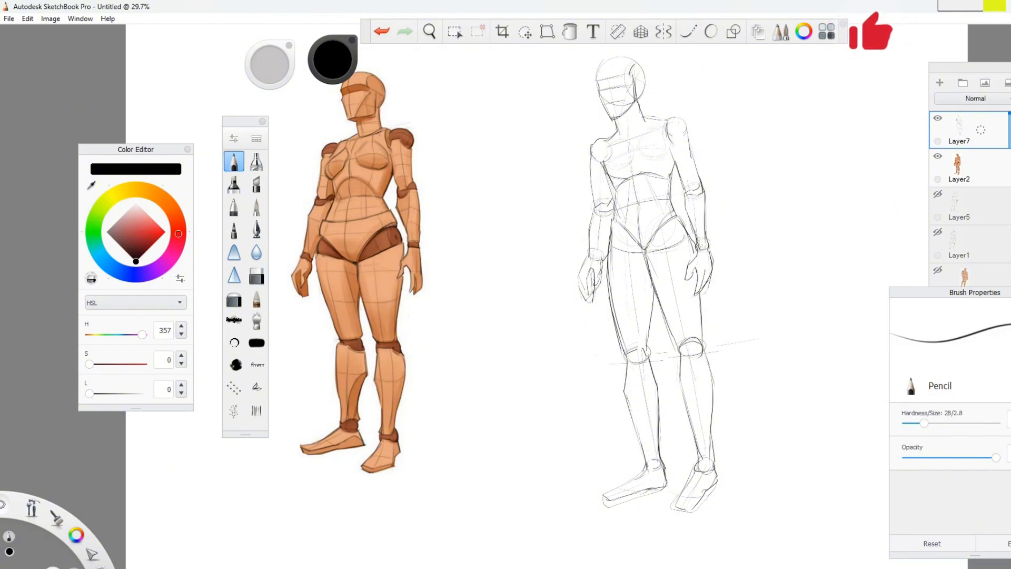
Step: Strengthen the outer contours of both arms and erase the stray lines along the viewer's-right arm
{"action": "left_click_drag", "start_coordinate": [590, 155], "coordinate": [595, 197]}
{"action": "left_click_drag", "start_coordinate": [596, 203], "coordinate": [590, 227]}
{"action": "left_click_drag", "start_coordinate": [687, 130], "coordinate": [702, 184]}
{"action": "left_click", "coordinate": [257, 276]}
{"action": "mouse_move", "coordinate": [687, 140]}
{"action": "left_mouse_down"}
{"action": "mouse_move", "coordinate": [696, 182]}
{"action": "mouse_move", "coordinate": [687, 192]}
{"action": "mouse_move", "coordinate": [709, 252]}
{"action": "left_mouse_up"}
{"action": "left_click", "coordinate": [234, 161]}
Step: Erase the rough line below the viewer's-right hand and redraw the outer thigh contour down to the knee
{"action": "left_click", "coordinate": [257, 276]}
{"action": "left_click_drag", "start_coordinate": [700, 296], "coordinate": [702, 333]}
{"action": "left_click", "coordinate": [234, 161]}
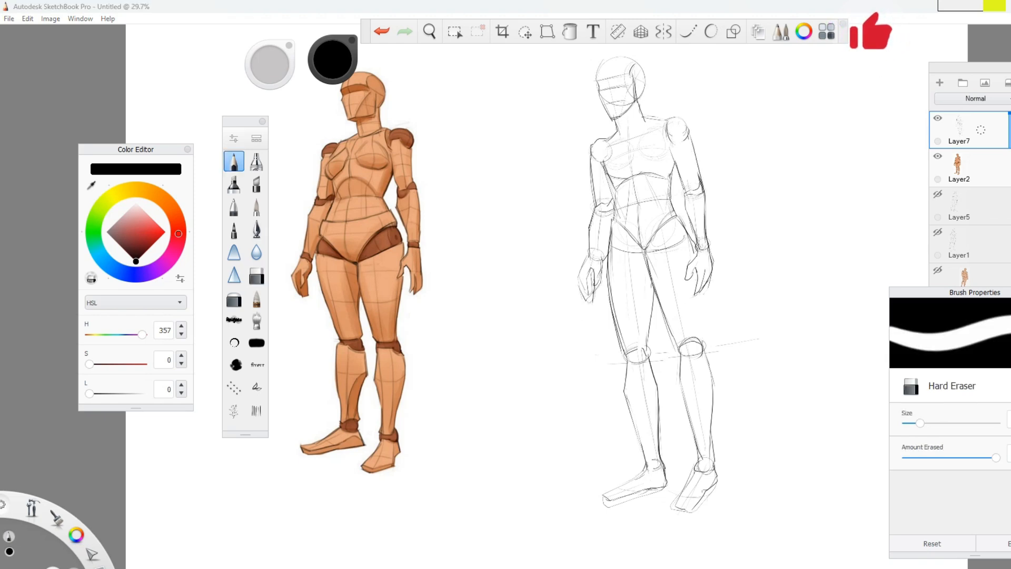
{"action": "left_click_drag", "start_coordinate": [709, 284], "coordinate": [703, 342]}
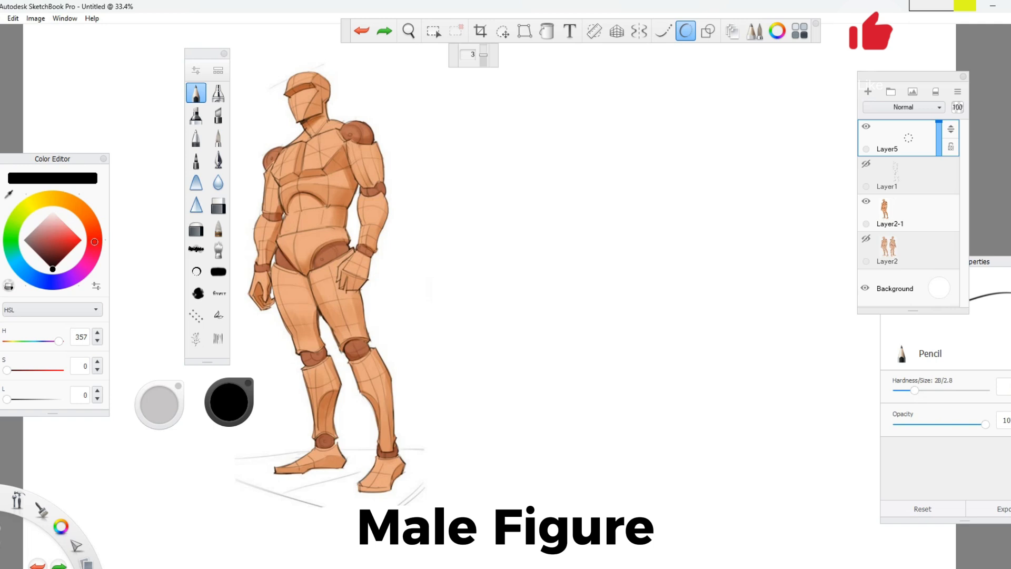
Step: Draw the male figure's head circle with the ellipse tool and sketch its side plane, brow lines and jaw
{"action": "left_click_drag", "start_coordinate": [654, 73], "coordinate": [681, 119]}
{"action": "left_click", "coordinate": [685, 30]}
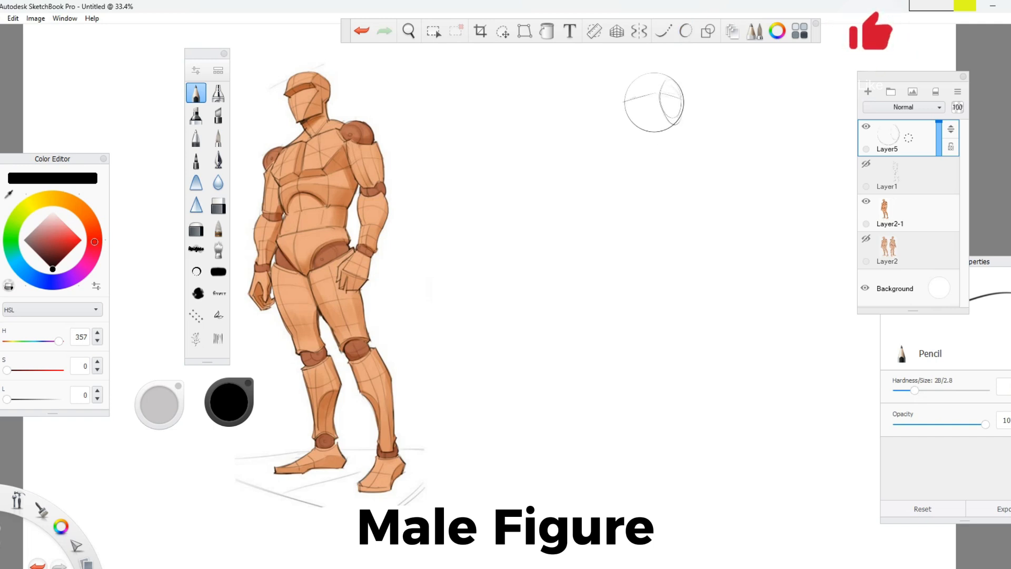
{"action": "left_click_drag", "start_coordinate": [625, 101], "coordinate": [659, 92]}
{"action": "left_click_drag", "start_coordinate": [628, 112], "coordinate": [656, 103]}
{"action": "mouse_move", "coordinate": [671, 79]}
{"action": "left_mouse_down"}
{"action": "mouse_move", "coordinate": [673, 124]}
{"action": "mouse_move", "coordinate": [640, 143]}
{"action": "left_mouse_up"}
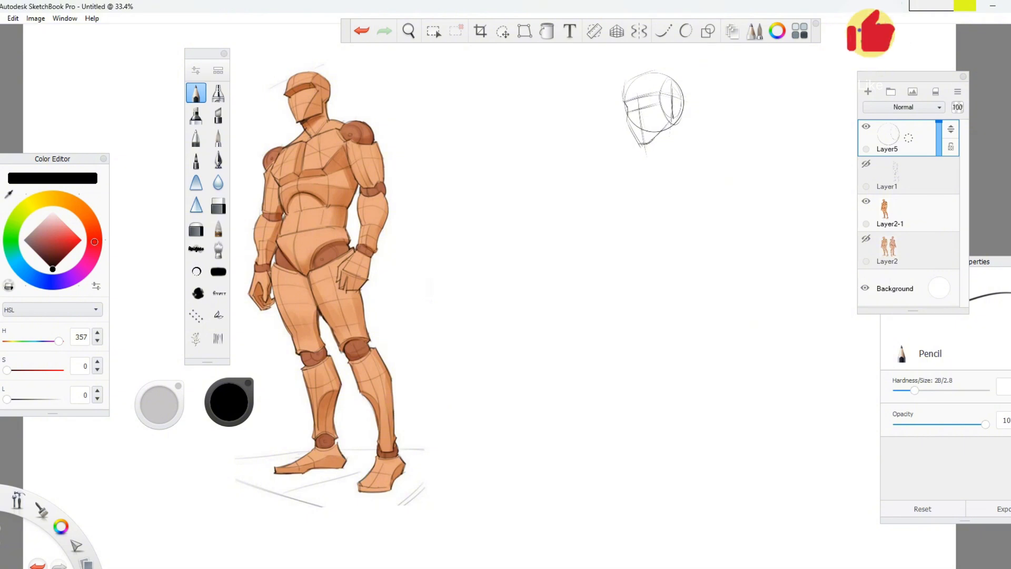
Step: Erase the stray line below the male head's chin and add the lower face plane lines
{"action": "key", "text": "e"}
{"action": "left_click_drag", "start_coordinate": [648, 153], "coordinate": [636, 164]}
{"action": "scroll", "coordinate": [542, 238], "scroll_direction": "down", "scroll_amount": 2}
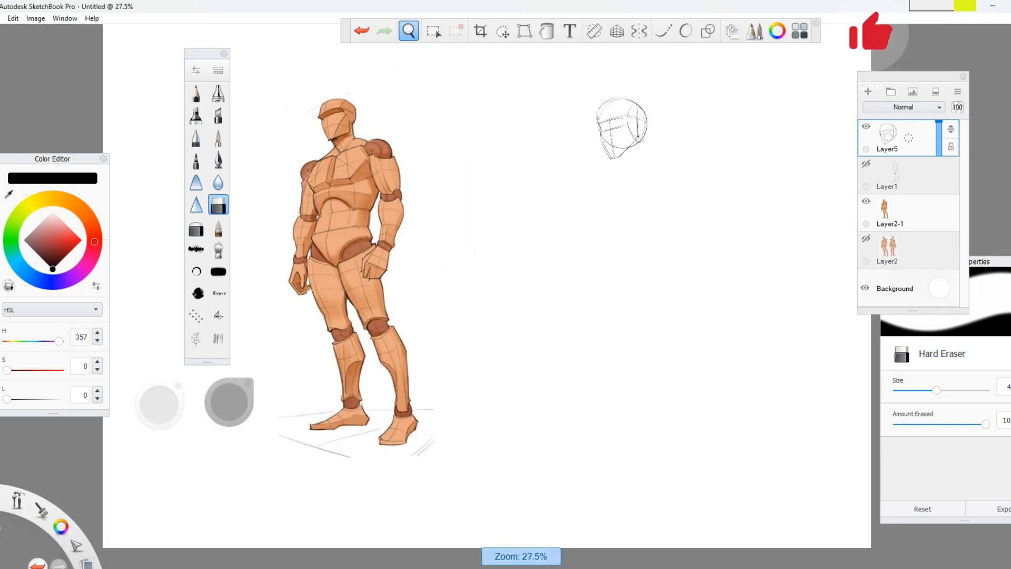
{"action": "scroll", "coordinate": [542, 239], "scroll_direction": "up", "scroll_amount": 1}
{"action": "key", "text": "e"}
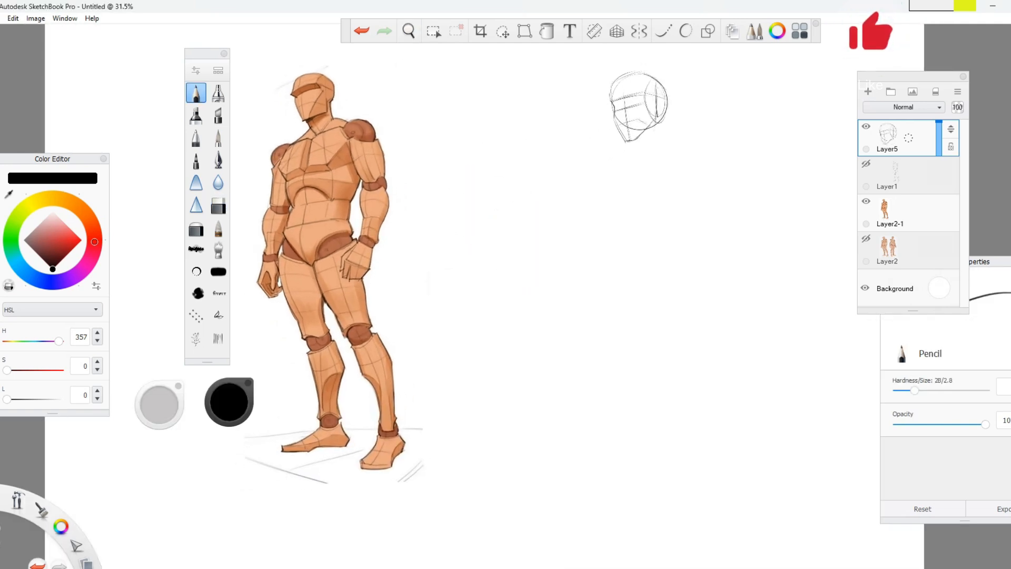
{"action": "scroll", "coordinate": [466, 290], "scroll_direction": "up", "scroll_amount": 1}
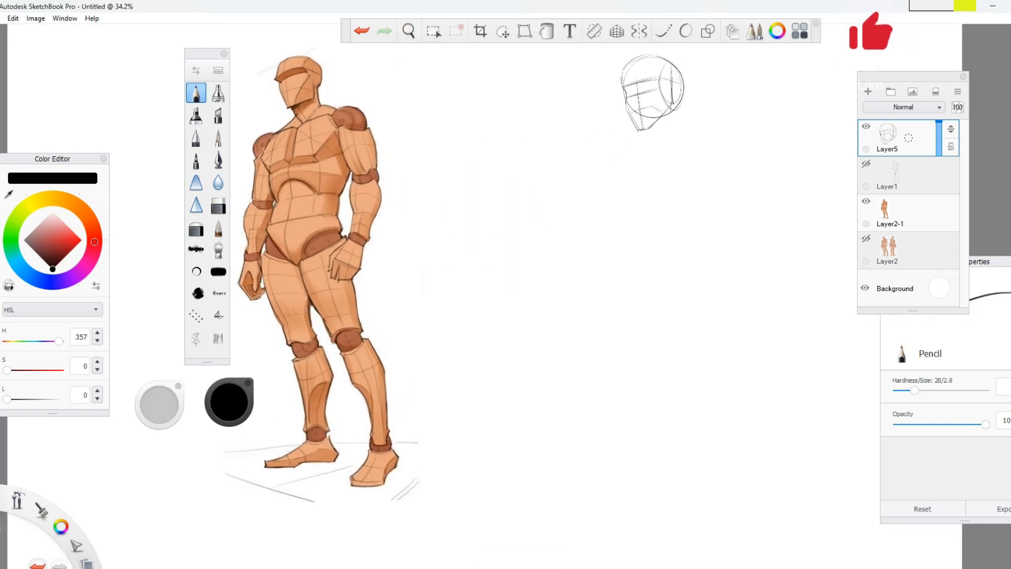
Step: Sketch the male figure's neck below the jaw, then add the slanted shoulder line with a joint circle at each end
{"action": "key", "text": "e"}
{"action": "key", "text": "e"}
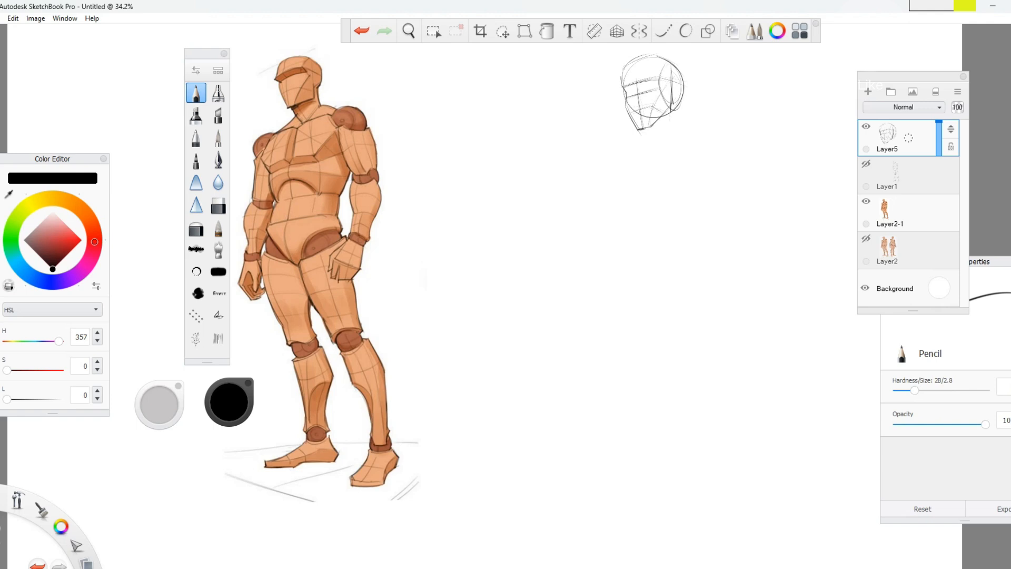
{"action": "scroll", "coordinate": [521, 298], "scroll_direction": "down", "scroll_amount": 1}
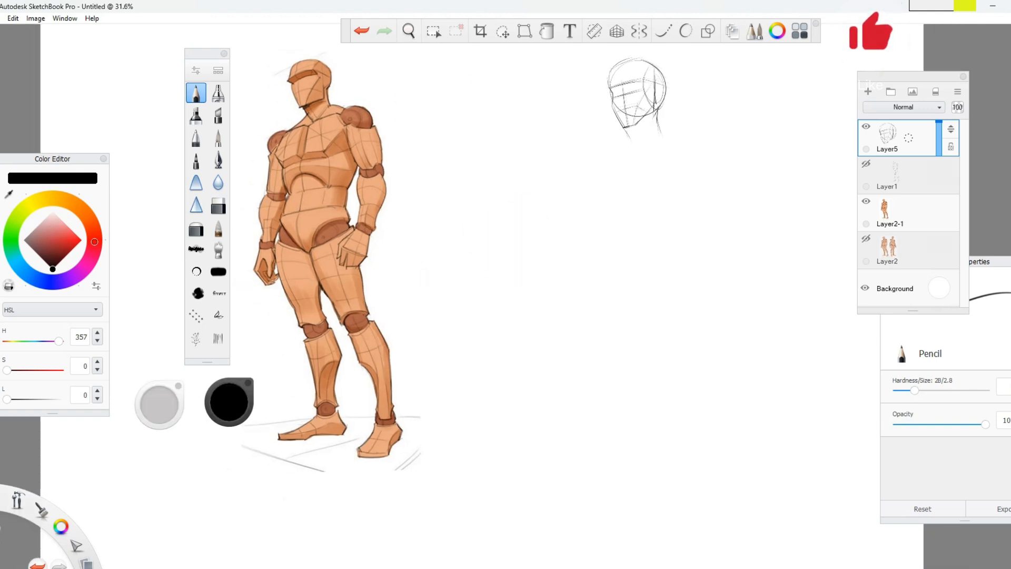
{"action": "left_click_drag", "start_coordinate": [592, 169], "coordinate": [692, 128]}
{"action": "left_click_drag", "start_coordinate": [606, 180], "coordinate": [615, 158]}
{"action": "left_click_drag", "start_coordinate": [659, 126], "coordinate": [688, 130]}
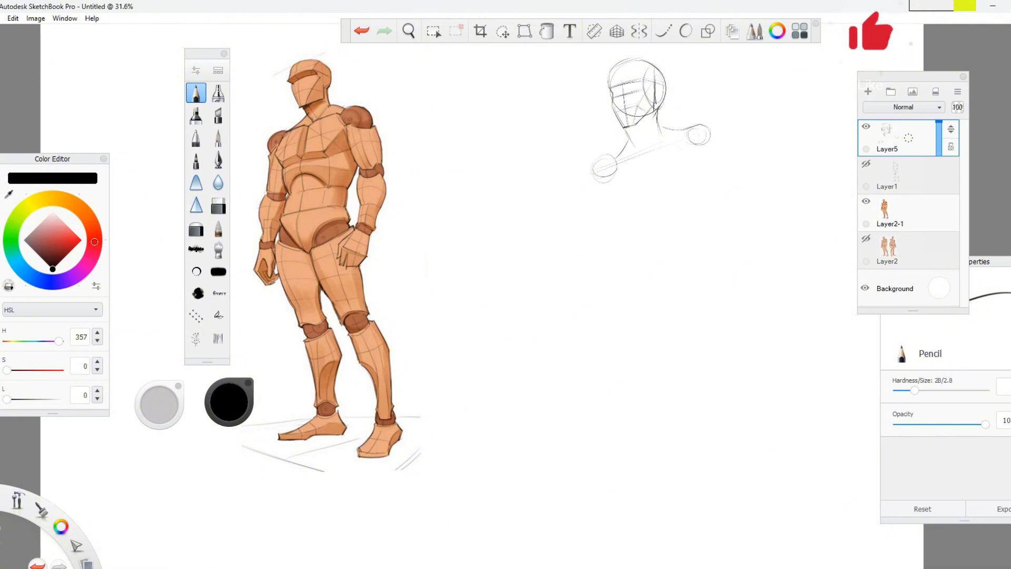
Step: Block in the chest as a tapering box under the shoulder line and sketch the waist's side contours
{"action": "mouse_move", "coordinate": [624, 149]}
{"action": "left_mouse_down"}
{"action": "mouse_move", "coordinate": [592, 174]}
{"action": "mouse_move", "coordinate": [635, 228]}
{"action": "left_mouse_up"}
{"action": "left_click_drag", "start_coordinate": [702, 149], "coordinate": [698, 200]}
{"action": "left_click_drag", "start_coordinate": [636, 225], "coordinate": [700, 200]}
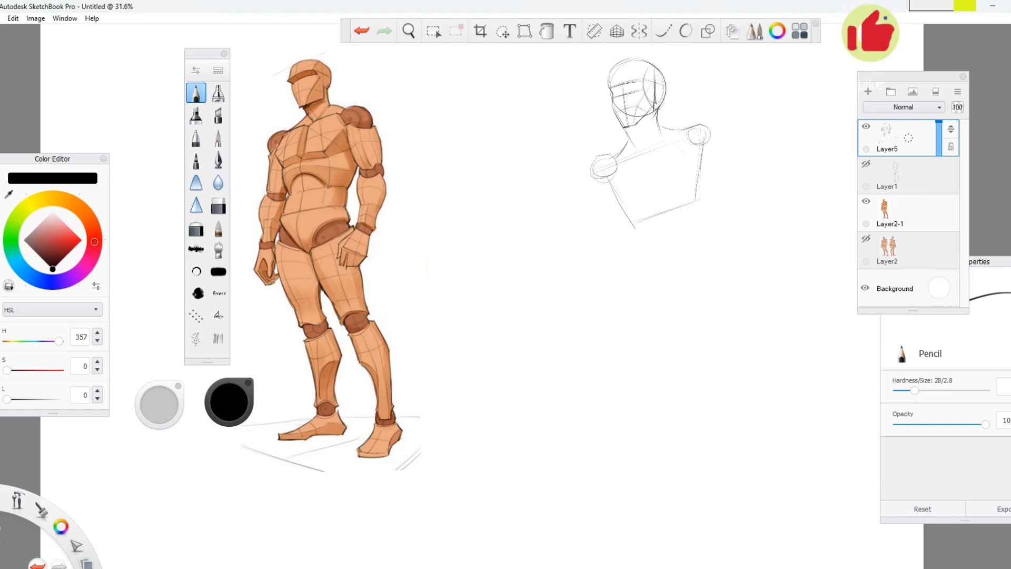
{"action": "left_click_drag", "start_coordinate": [610, 187], "coordinate": [624, 230]}
{"action": "mouse_move", "coordinate": [701, 169]}
{"action": "left_mouse_down"}
{"action": "mouse_move", "coordinate": [696, 209]}
{"action": "mouse_move", "coordinate": [649, 225]}
{"action": "left_mouse_up"}
{"action": "left_click_drag", "start_coordinate": [622, 219], "coordinate": [626, 269]}
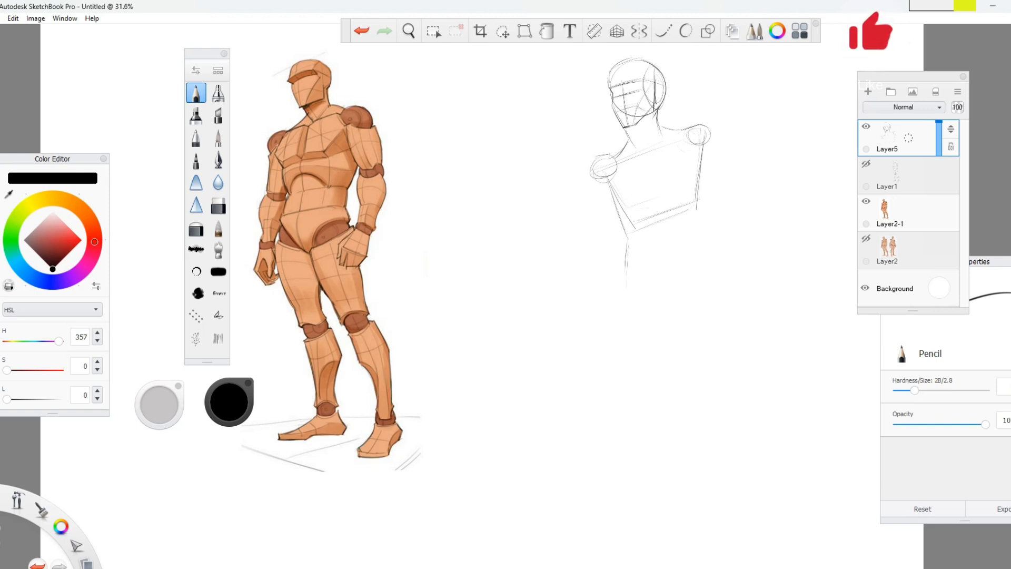
{"action": "left_click_drag", "start_coordinate": [699, 211], "coordinate": [708, 250]}
{"action": "left_click_drag", "start_coordinate": [691, 210], "coordinate": [600, 226]}
Step: Draw guide lines with elbow and wrist circles for both arms, and strengthen the chest's side contours
{"action": "key", "text": "space"}
{"action": "left_click_drag", "start_coordinate": [483, 149], "coordinate": [549, 253]}
{"action": "mouse_move", "coordinate": [707, 148]}
{"action": "left_mouse_down"}
{"action": "mouse_move", "coordinate": [721, 201]}
{"action": "mouse_move", "coordinate": [723, 190]}
{"action": "mouse_move", "coordinate": [719, 256]}
{"action": "left_mouse_up"}
{"action": "left_click_drag", "start_coordinate": [732, 254], "coordinate": [734, 258]}
{"action": "left_click_drag", "start_coordinate": [605, 165], "coordinate": [634, 228]}
Step: Erase the rough lower edge and doubled side lines of the chest box
{"action": "key", "text": "e"}
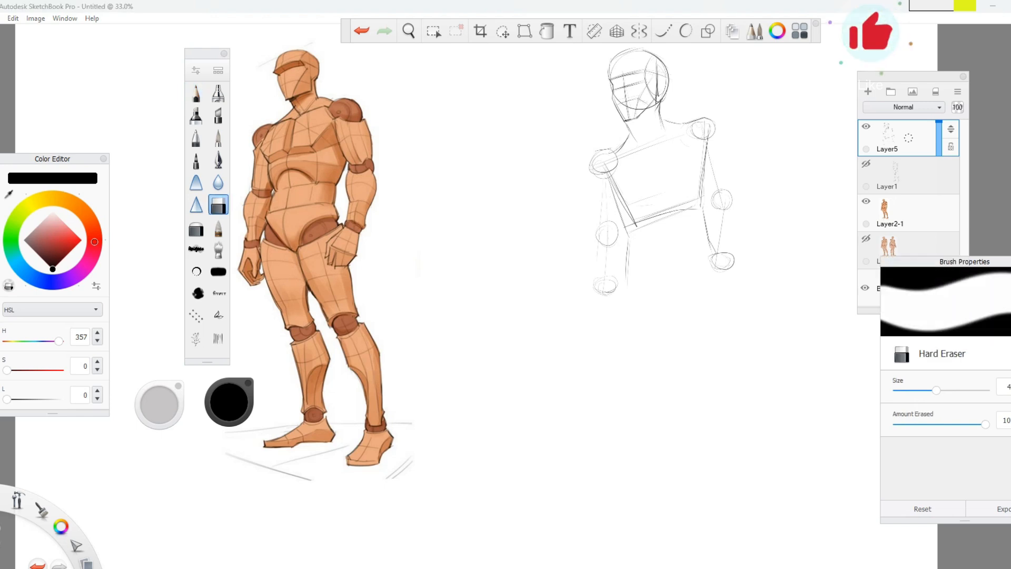
{"action": "mouse_move", "coordinate": [614, 192]}
{"action": "left_mouse_down"}
{"action": "mouse_move", "coordinate": [627, 235]}
{"action": "mouse_move", "coordinate": [695, 208]}
{"action": "left_mouse_up"}
{"action": "key", "text": "b"}
{"action": "key", "text": "e"}
{"action": "key", "text": "b"}
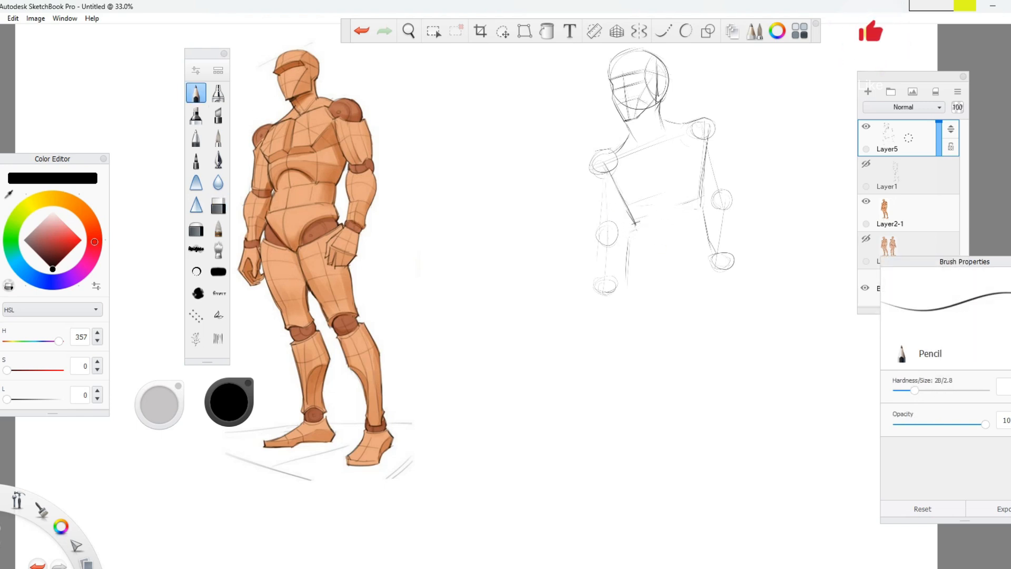
Step: Redraw the torso with a chest centre line, lower pectoral lines and a rib cage arch, erasing stray lines between them
{"action": "left_click_drag", "start_coordinate": [636, 226], "coordinate": [627, 264]}
{"action": "mouse_move", "coordinate": [611, 164]}
{"action": "left_mouse_down"}
{"action": "mouse_move", "coordinate": [620, 208]}
{"action": "mouse_move", "coordinate": [665, 182]}
{"action": "mouse_move", "coordinate": [645, 205]}
{"action": "left_mouse_up"}
{"action": "mouse_move", "coordinate": [661, 187]}
{"action": "left_mouse_down"}
{"action": "mouse_move", "coordinate": [695, 190]}
{"action": "mouse_move", "coordinate": [634, 219]}
{"action": "mouse_move", "coordinate": [694, 201]}
{"action": "mouse_move", "coordinate": [659, 197]}
{"action": "left_mouse_up"}
{"action": "key", "text": "ctrl+z"}
{"action": "key", "text": "e"}
{"action": "mouse_move", "coordinate": [663, 184]}
{"action": "left_mouse_down"}
{"action": "mouse_move", "coordinate": [636, 199]}
{"action": "mouse_move", "coordinate": [695, 170]}
{"action": "mouse_move", "coordinate": [622, 190]}
{"action": "left_mouse_up"}
{"action": "key", "text": "b"}
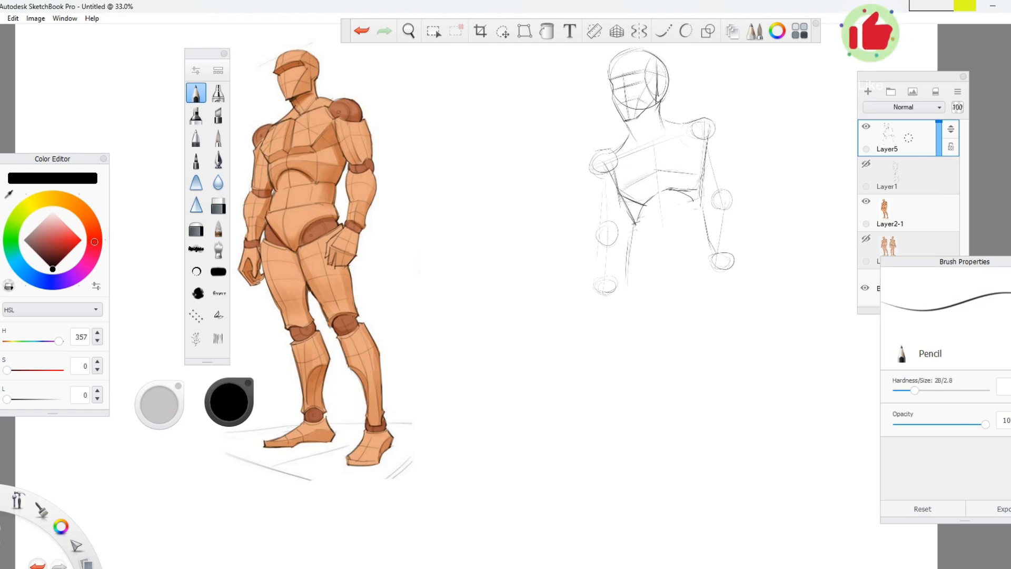
Step: Sketch the abdomen block below the rib cage and the wedge-shaped pelvis beneath it
{"action": "left_click_drag", "start_coordinate": [637, 223], "coordinate": [680, 211]}
{"action": "left_click_drag", "start_coordinate": [630, 255], "coordinate": [709, 238]}
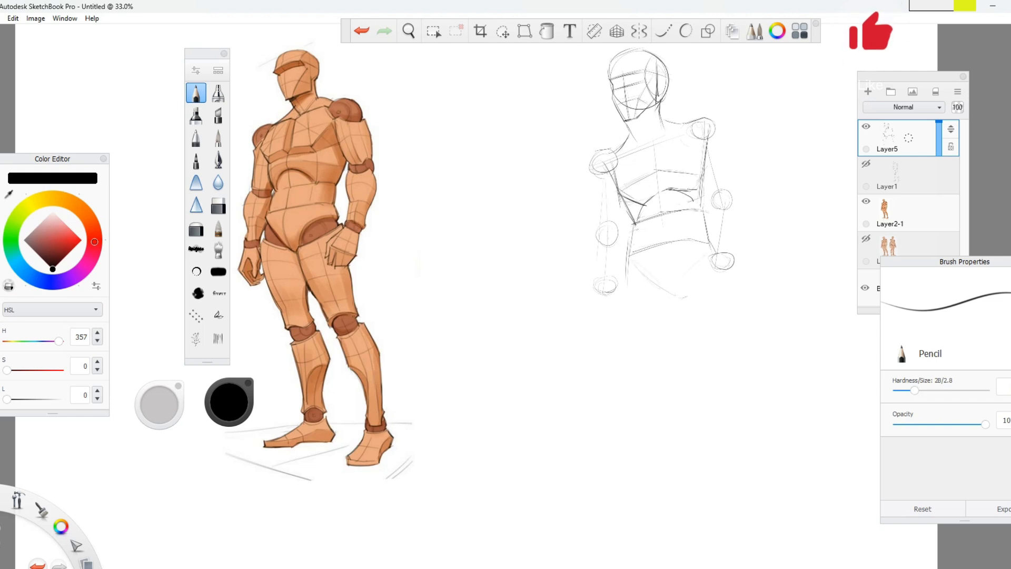
{"action": "mouse_move", "coordinate": [634, 276]}
{"action": "left_mouse_down"}
{"action": "mouse_move", "coordinate": [687, 300]}
{"action": "mouse_move", "coordinate": [708, 249]}
{"action": "mouse_move", "coordinate": [665, 303]}
{"action": "left_mouse_up"}
{"action": "key", "text": "space"}
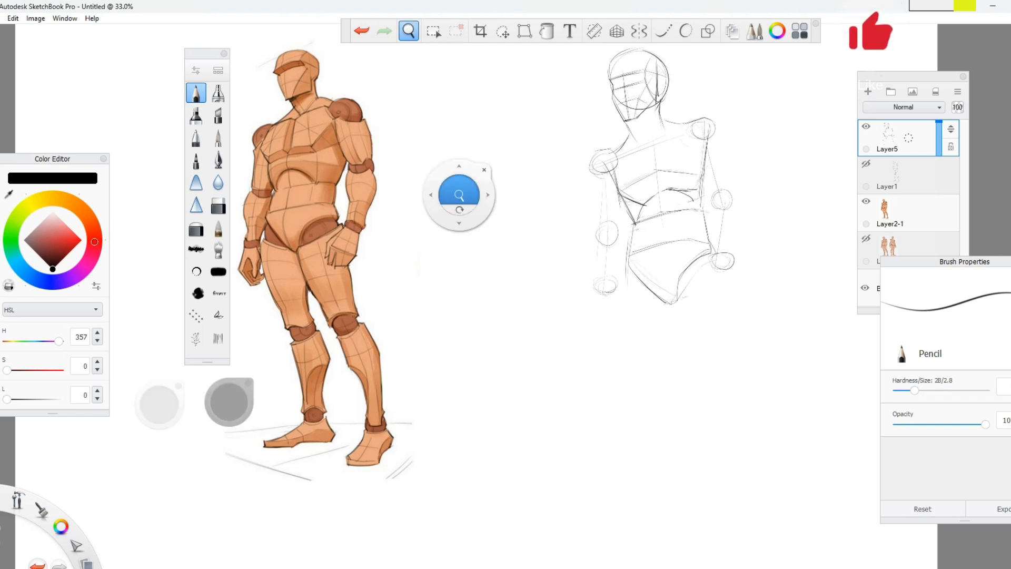
{"action": "left_click_drag", "start_coordinate": [460, 195], "coordinate": [452, 203]}
{"action": "left_click_drag", "start_coordinate": [624, 219], "coordinate": [616, 271]}
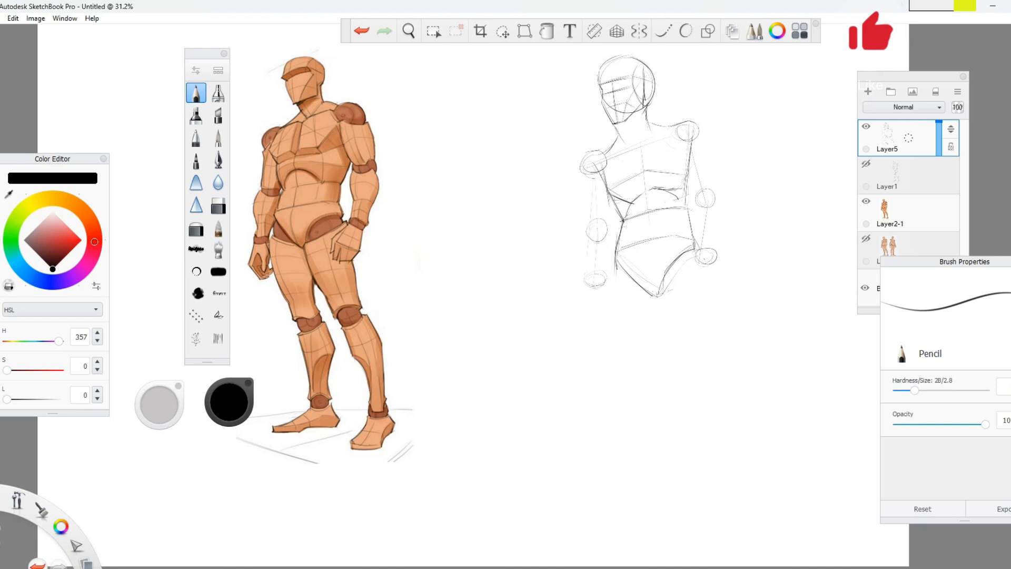
Step: Sketch a round hip joint beside the pelvis on the viewer's right and try a centre line down the abdomen
{"action": "key", "text": "ctrl+z"}
{"action": "mouse_move", "coordinate": [705, 278]}
{"action": "left_mouse_down"}
{"action": "mouse_move", "coordinate": [690, 294]}
{"action": "mouse_move", "coordinate": [667, 296]}
{"action": "left_mouse_up"}
{"action": "key", "text": "ctrl+z"}
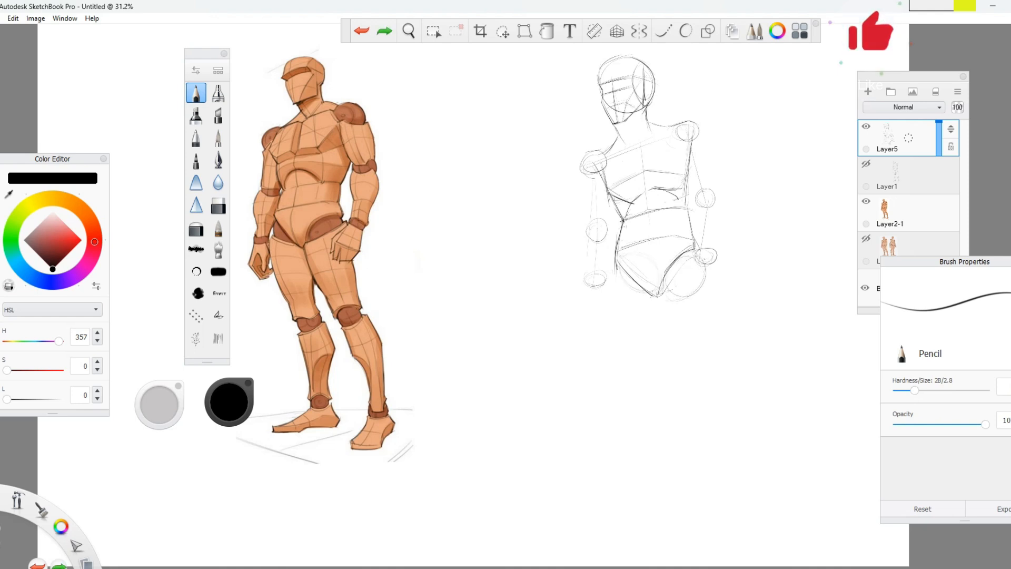
{"action": "left_click_drag", "start_coordinate": [646, 223], "coordinate": [658, 292]}
{"action": "key", "text": "ctrl+z"}
Step: Outline the upper arm and forearm shapes of both arms around their joint circles
{"action": "mouse_move", "coordinate": [700, 130]}
{"action": "left_mouse_down"}
{"action": "mouse_move", "coordinate": [716, 180]}
{"action": "mouse_move", "coordinate": [695, 201]}
{"action": "mouse_move", "coordinate": [715, 262]}
{"action": "left_mouse_up"}
{"action": "key", "text": "ctrl+z"}
{"action": "left_click_drag", "start_coordinate": [692, 198], "coordinate": [700, 258]}
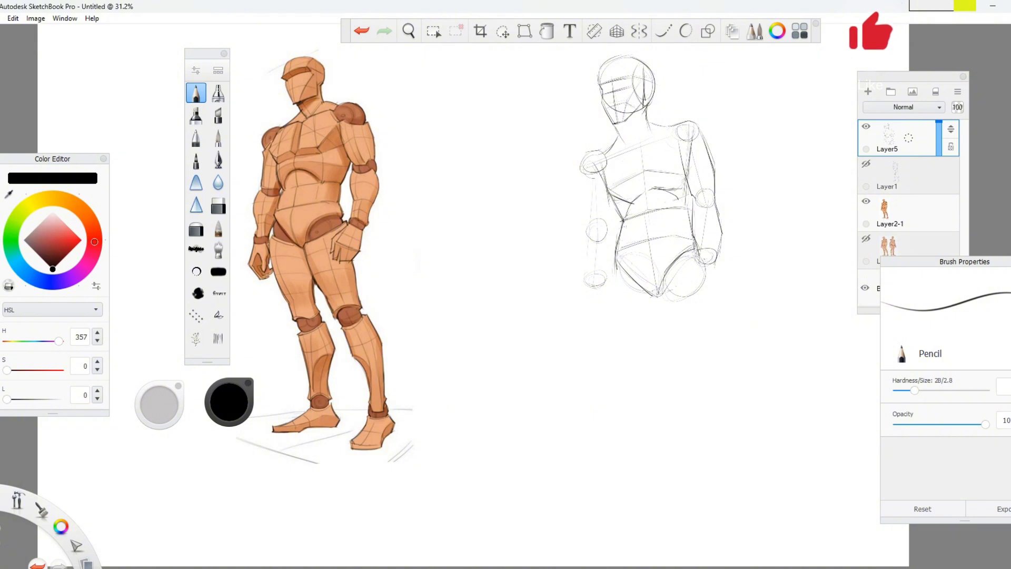
{"action": "left_click_drag", "start_coordinate": [586, 182], "coordinate": [581, 261]}
Step: Erase the viewer's-right upper arm contours and redraw them from the shoulder joint to the elbow
{"action": "left_click", "coordinate": [218, 204]}
{"action": "left_click_drag", "start_coordinate": [711, 184], "coordinate": [707, 146]}
{"action": "left_click_drag", "start_coordinate": [688, 150], "coordinate": [695, 184]}
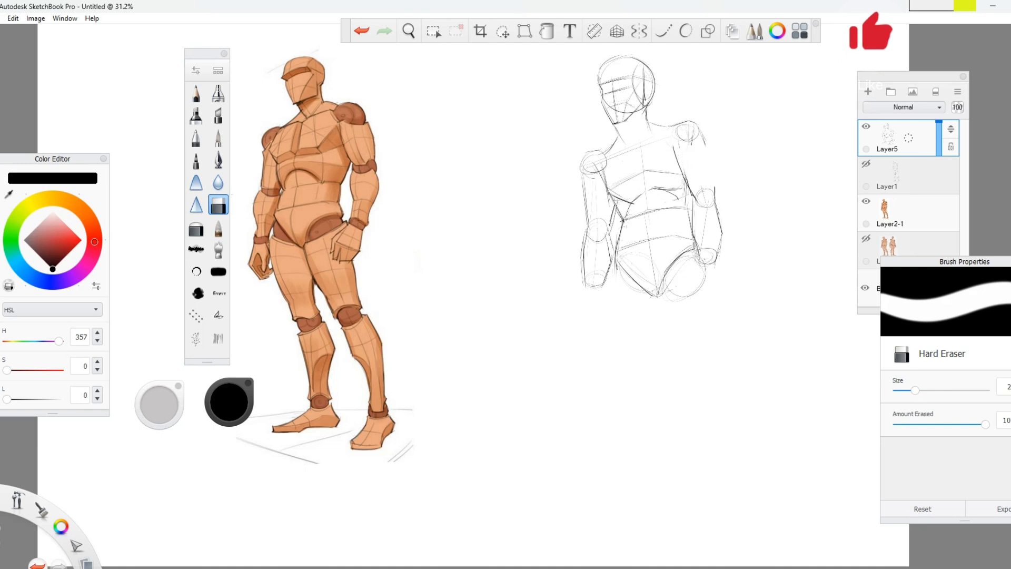
{"action": "left_click", "coordinate": [196, 94]}
{"action": "left_click_drag", "start_coordinate": [702, 136], "coordinate": [716, 199]}
{"action": "left_click_drag", "start_coordinate": [682, 151], "coordinate": [703, 149]}
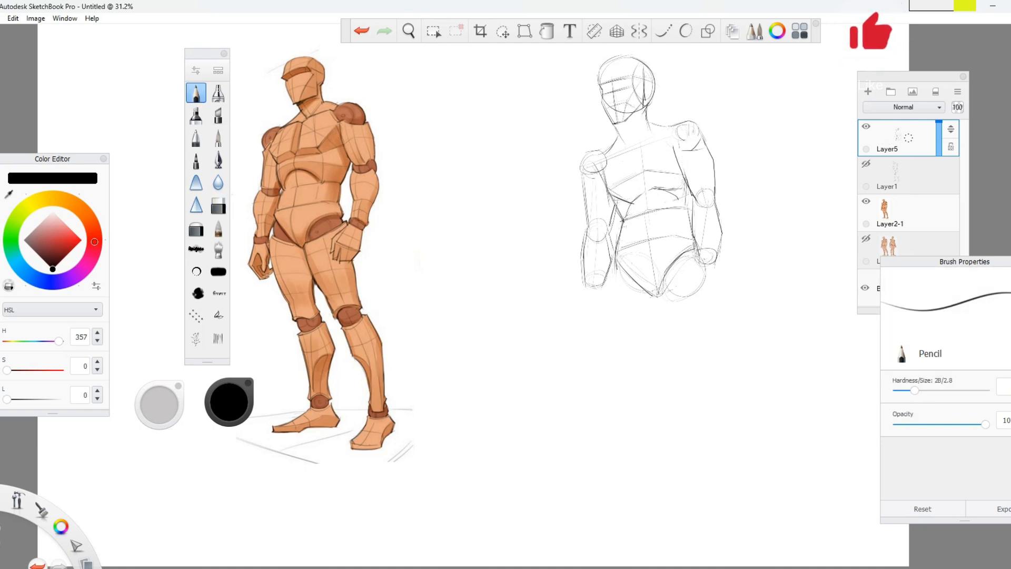
Step: Strengthen the shoulder line across the upper chest and rework the viewer's-left shoulder contour
{"action": "left_click_drag", "start_coordinate": [628, 146], "coordinate": [671, 131]}
{"action": "left_click_drag", "start_coordinate": [668, 133], "coordinate": [680, 151]}
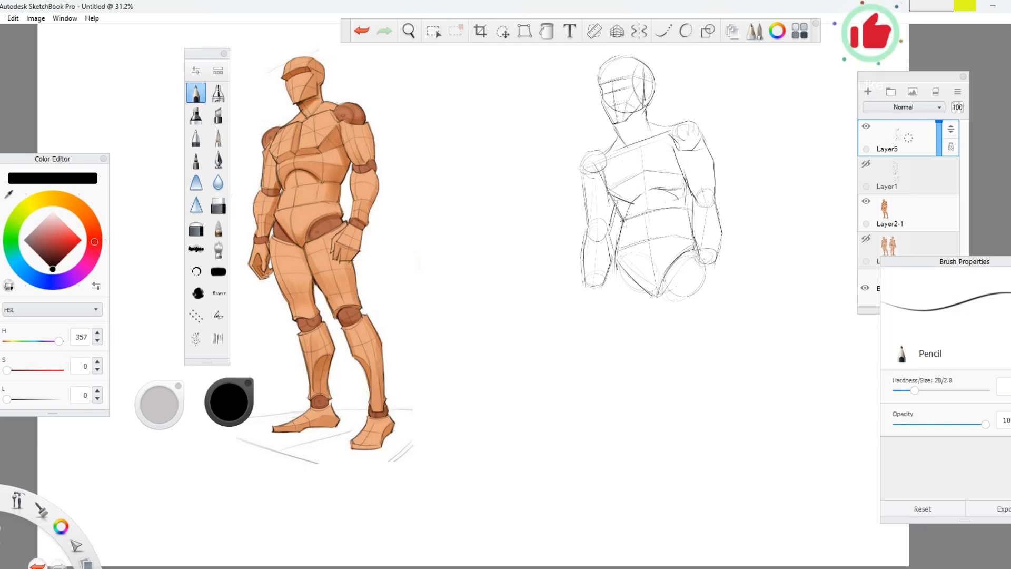
{"action": "left_click_drag", "start_coordinate": [592, 169], "coordinate": [584, 186]}
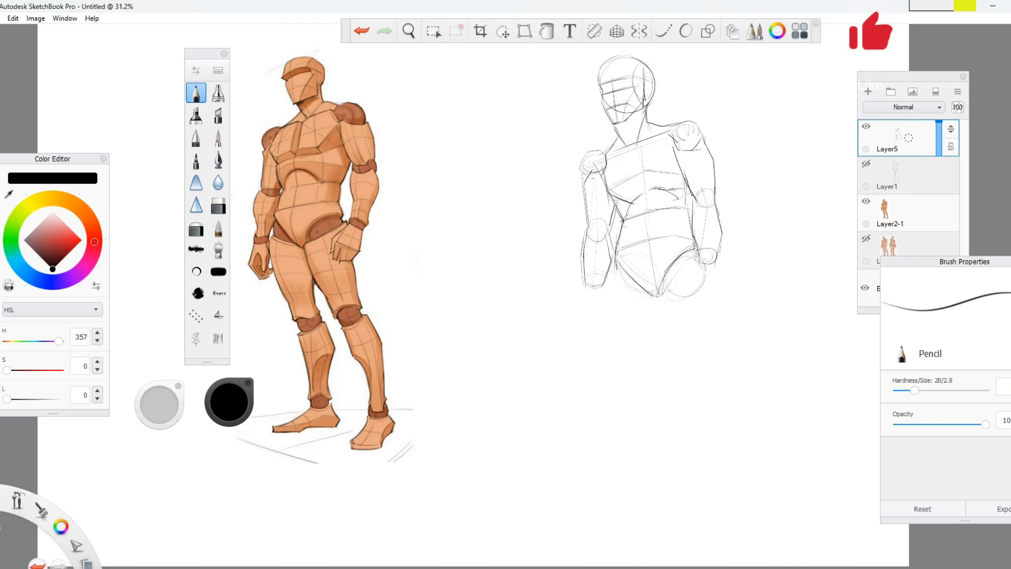
Step: Draw a slanted knee line, leg guide lines and knee circles, then outline the viewer's-right thigh
{"action": "left_click_drag", "start_coordinate": [603, 379], "coordinate": [763, 346]}
{"action": "left_click_drag", "start_coordinate": [685, 306], "coordinate": [714, 377]}
{"action": "left_click_drag", "start_coordinate": [638, 298], "coordinate": [648, 382]}
{"action": "left_click_drag", "start_coordinate": [643, 303], "coordinate": [641, 372]}
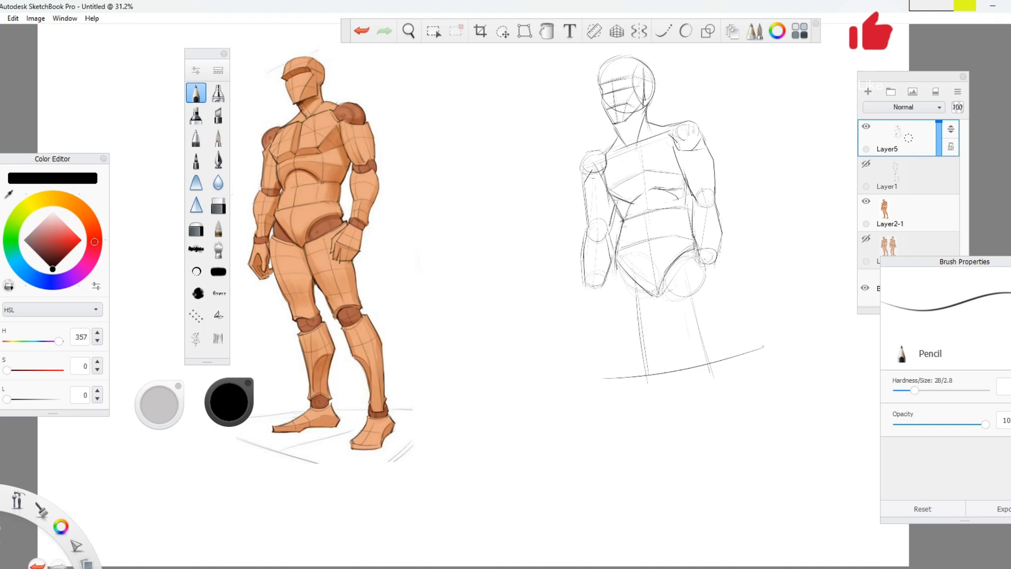
{"action": "left_click_drag", "start_coordinate": [696, 350], "coordinate": [699, 348]}
{"action": "left_click_drag", "start_coordinate": [626, 361], "coordinate": [630, 358]}
{"action": "left_click_drag", "start_coordinate": [665, 295], "coordinate": [700, 369]}
{"action": "left_click_drag", "start_coordinate": [703, 266], "coordinate": [716, 301]}
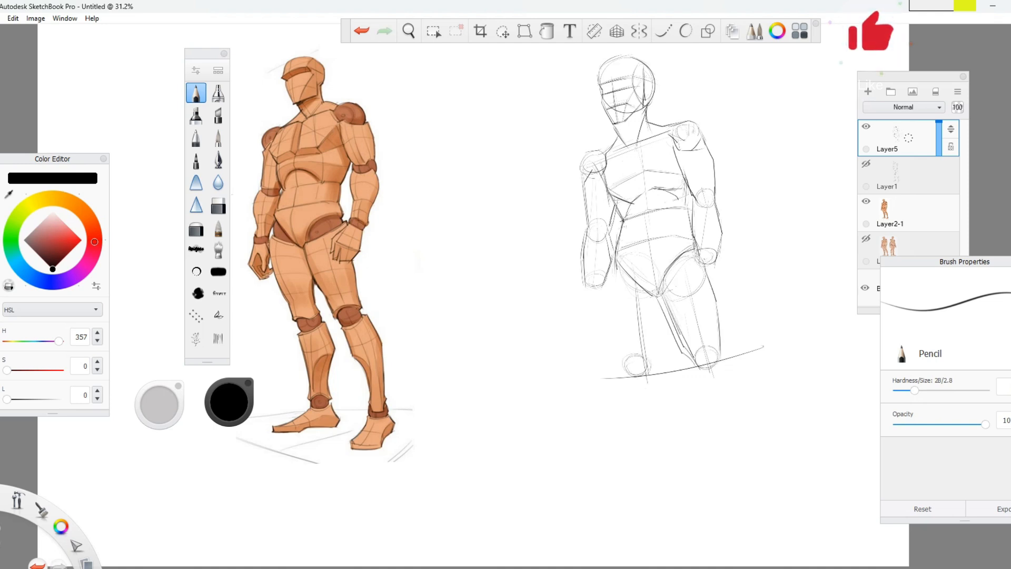
Step: Extend guide lines down from both knees and add ankle circles along a nearly horizontal ankle line
{"action": "key", "text": "e"}
{"action": "key", "text": "e"}
{"action": "mouse_move", "coordinate": [653, 292]}
{"action": "left_mouse_down"}
{"action": "mouse_move", "coordinate": [700, 373]}
{"action": "mouse_move", "coordinate": [758, 521]}
{"action": "left_mouse_up"}
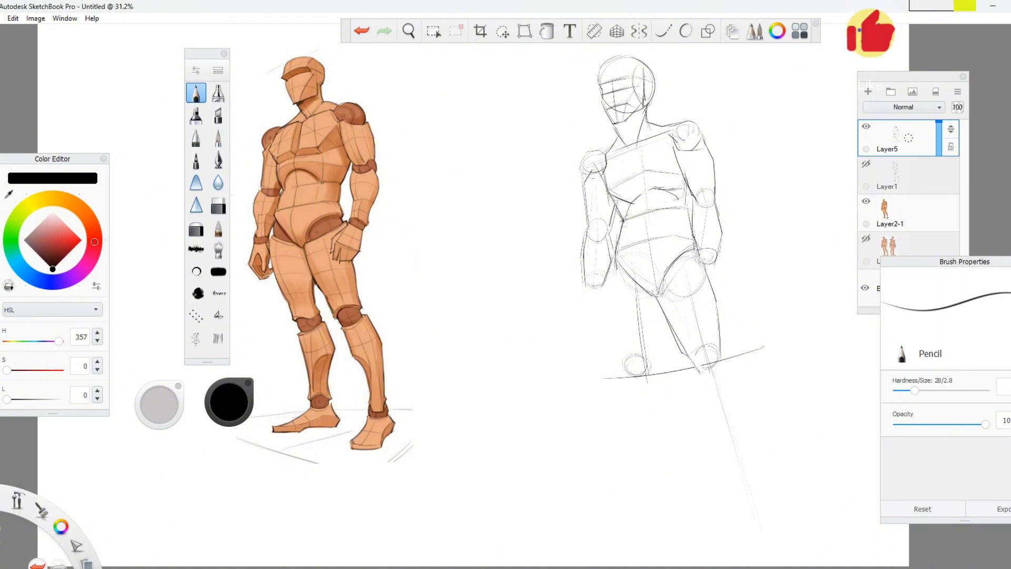
{"action": "left_click_drag", "start_coordinate": [653, 466], "coordinate": [656, 464]}
{"action": "left_click_drag", "start_coordinate": [738, 472], "coordinate": [740, 470]}
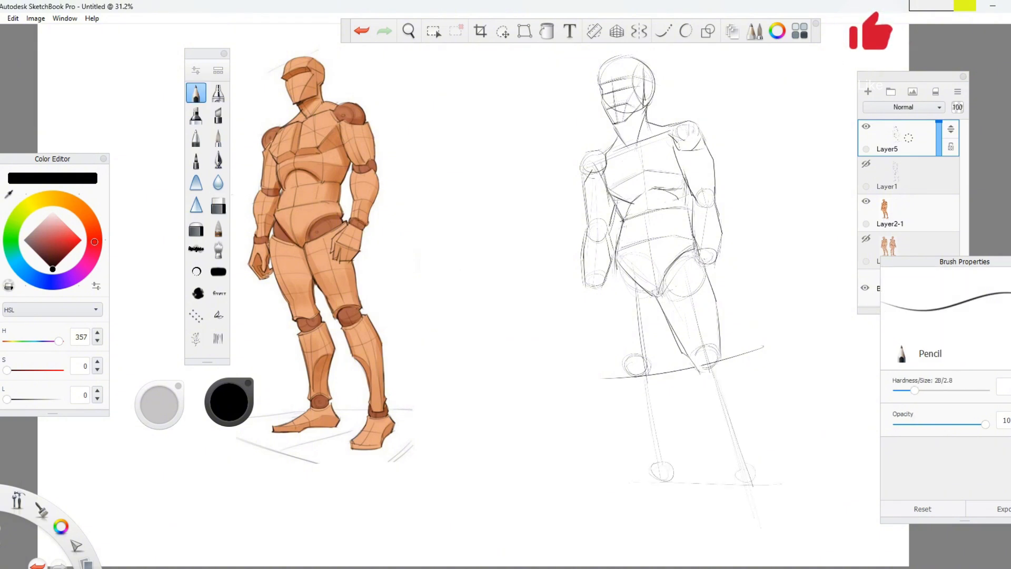
Step: Outline the viewer's-right lower leg from the knee down to the ankle circle
{"action": "key", "text": "space"}
{"action": "left_click_drag", "start_coordinate": [508, 250], "coordinate": [500, 224]}
{"action": "left_click_drag", "start_coordinate": [696, 335], "coordinate": [722, 425]}
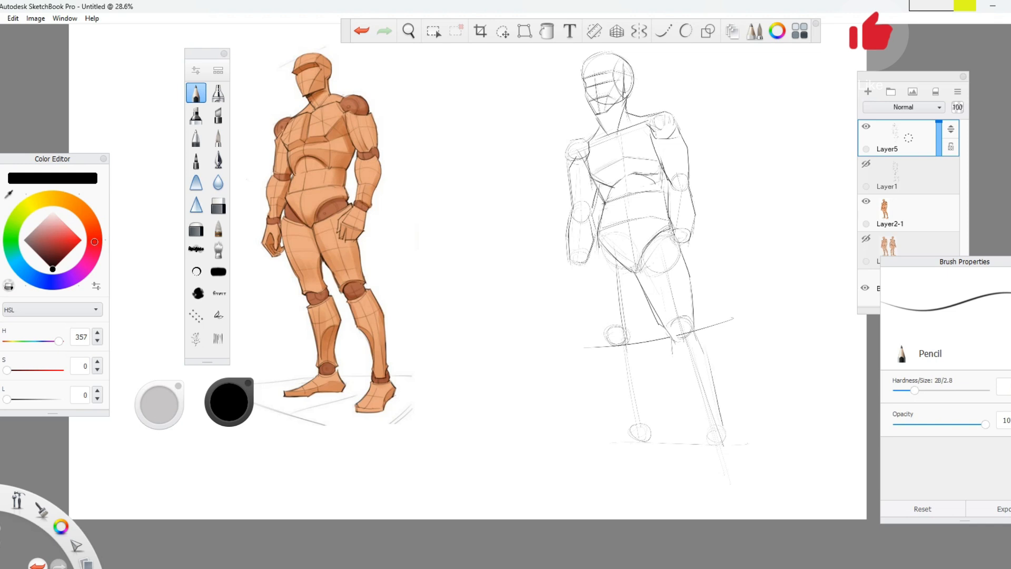
{"action": "left_click_drag", "start_coordinate": [674, 360], "coordinate": [705, 428]}
{"action": "key", "text": "ctrl+z"}
Step: Outline the viewer's-left thigh and lower leg on both sides of the guide lines, undoing unsatisfactory strokes
{"action": "left_click_drag", "start_coordinate": [640, 285], "coordinate": [628, 347]}
{"action": "key", "text": "ctrl+z"}
{"action": "mouse_move", "coordinate": [596, 249]}
{"action": "left_mouse_down"}
{"action": "mouse_move", "coordinate": [604, 339]}
{"action": "mouse_move", "coordinate": [601, 325]}
{"action": "mouse_move", "coordinate": [635, 350]}
{"action": "left_mouse_up"}
{"action": "left_click_drag", "start_coordinate": [608, 348], "coordinate": [626, 431]}
{"action": "key", "text": "ctrl+z"}
{"action": "left_click_drag", "start_coordinate": [608, 348], "coordinate": [631, 431]}
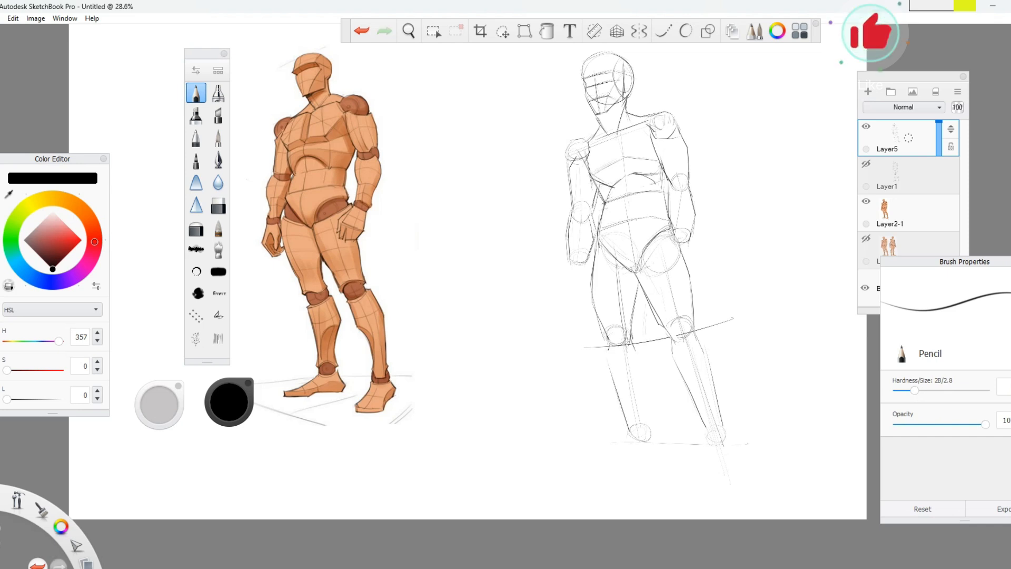
{"action": "left_click_drag", "start_coordinate": [631, 345], "coordinate": [644, 369]}
{"action": "key", "text": "ctrl+z"}
{"action": "left_click_drag", "start_coordinate": [643, 368], "coordinate": [649, 429]}
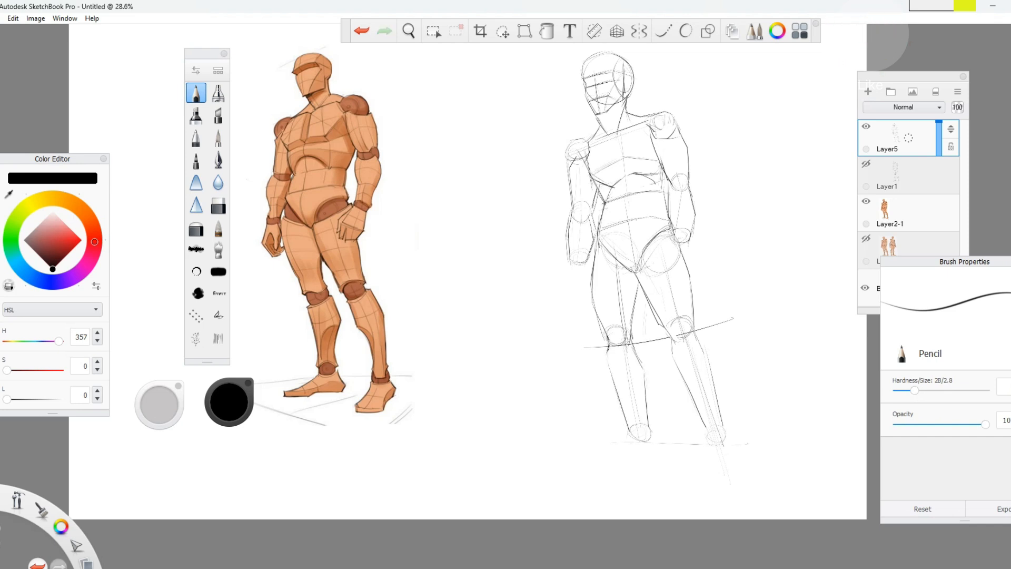
Step: Shape both knee joints and strengthen the calf contours of both legs
{"action": "mouse_move", "coordinate": [680, 317]}
{"action": "left_mouse_down"}
{"action": "mouse_move", "coordinate": [675, 345]}
{"action": "mouse_move", "coordinate": [693, 336]}
{"action": "mouse_move", "coordinate": [692, 319]}
{"action": "left_mouse_up"}
{"action": "key", "text": "ctrl+z"}
{"action": "left_click_drag", "start_coordinate": [607, 335], "coordinate": [628, 330]}
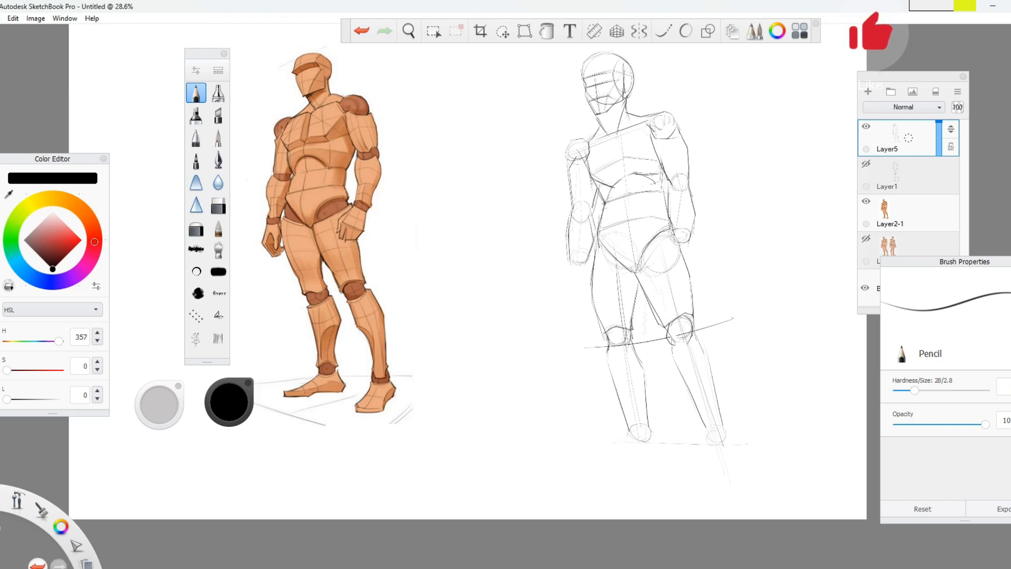
{"action": "left_click_drag", "start_coordinate": [608, 372], "coordinate": [618, 392]}
{"action": "left_click_drag", "start_coordinate": [629, 339], "coordinate": [655, 435]}
{"action": "left_click_drag", "start_coordinate": [695, 336], "coordinate": [718, 417]}
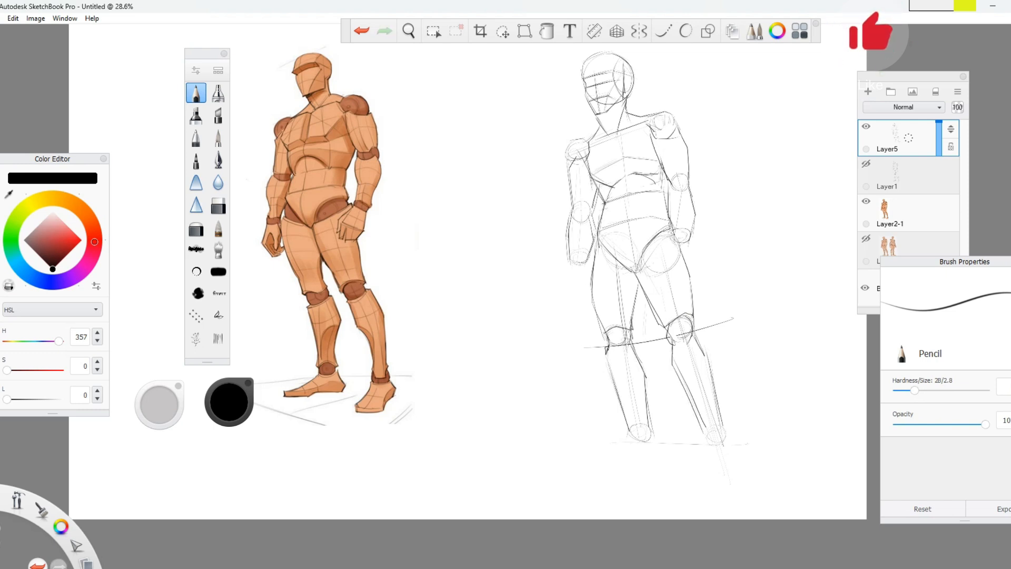
Step: Sketch the viewer's-left foot and shift the whole male figure slightly up and to the left on the canvas
{"action": "mouse_move", "coordinate": [630, 448]}
{"action": "left_mouse_down"}
{"action": "mouse_move", "coordinate": [597, 465]}
{"action": "mouse_move", "coordinate": [656, 455]}
{"action": "left_mouse_up"}
{"action": "key", "text": "v"}
{"action": "left_click_drag", "start_coordinate": [569, 210], "coordinate": [586, 246]}
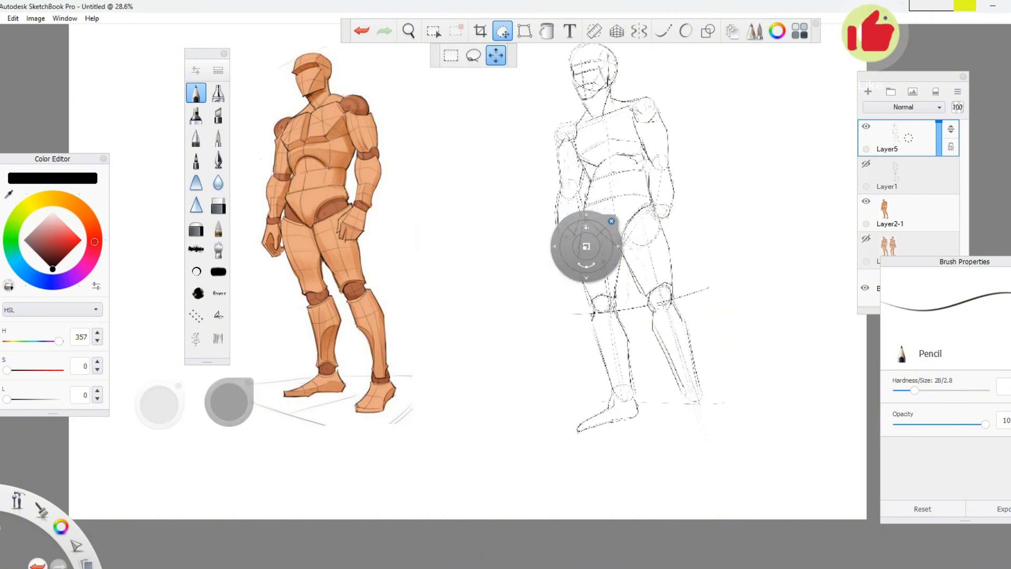
{"action": "left_click", "coordinate": [612, 222]}
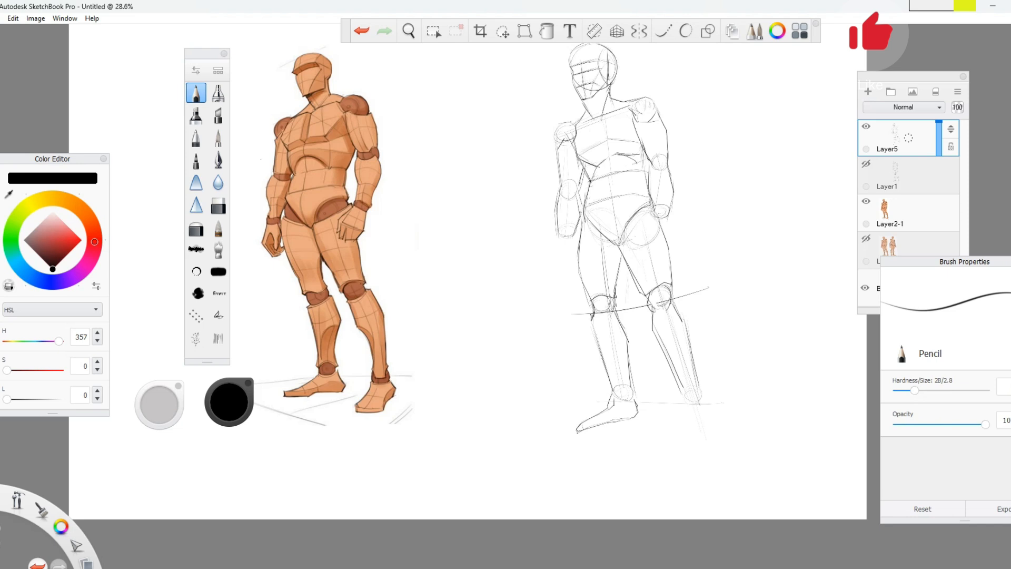
Step: Draw the viewer's-right foot, refine the other foot's outline and add perspective ground lines beneath them
{"action": "left_click_drag", "start_coordinate": [689, 405], "coordinate": [675, 432]}
{"action": "mouse_move", "coordinate": [610, 426]}
{"action": "left_mouse_down"}
{"action": "mouse_move", "coordinate": [576, 437]}
{"action": "mouse_move", "coordinate": [580, 425]}
{"action": "mouse_move", "coordinate": [574, 437]}
{"action": "left_mouse_up"}
{"action": "left_click", "coordinate": [218, 204]}
{"action": "left_click", "coordinate": [196, 93]}
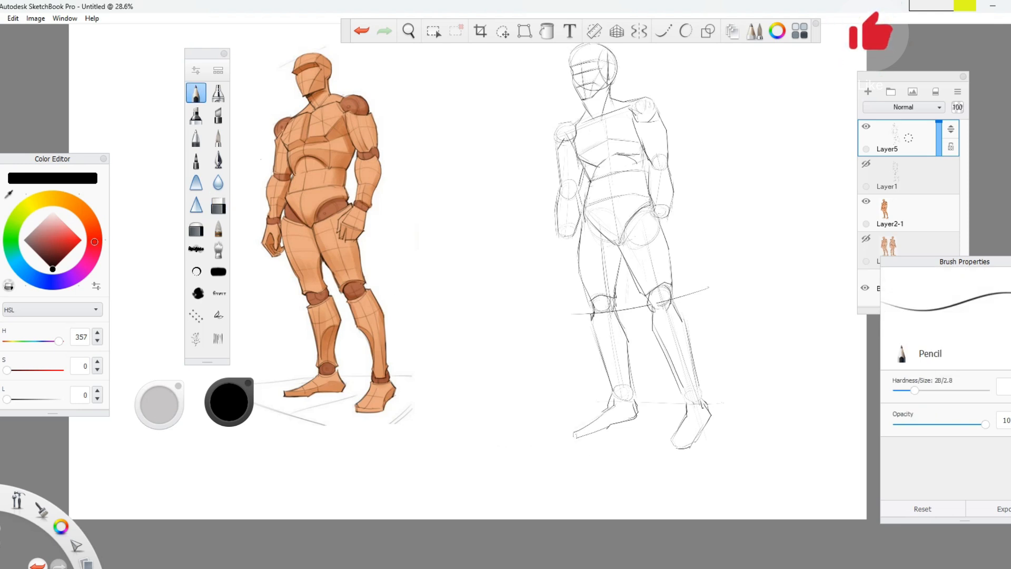
{"action": "left_click_drag", "start_coordinate": [490, 447], "coordinate": [720, 463]}
{"action": "left_click_drag", "start_coordinate": [655, 424], "coordinate": [613, 457]}
Step: Erase and redraw the viewer's-right lower leg contours, then shape the ankle joints on both legs
{"action": "left_click", "coordinate": [218, 205]}
{"action": "mouse_move", "coordinate": [658, 335]}
{"action": "left_mouse_down"}
{"action": "mouse_move", "coordinate": [686, 394]}
{"action": "mouse_move", "coordinate": [684, 364]}
{"action": "left_mouse_up"}
{"action": "left_click", "coordinate": [196, 93]}
{"action": "key", "text": "ctrl+z"}
{"action": "left_click_drag", "start_coordinate": [676, 308], "coordinate": [699, 404]}
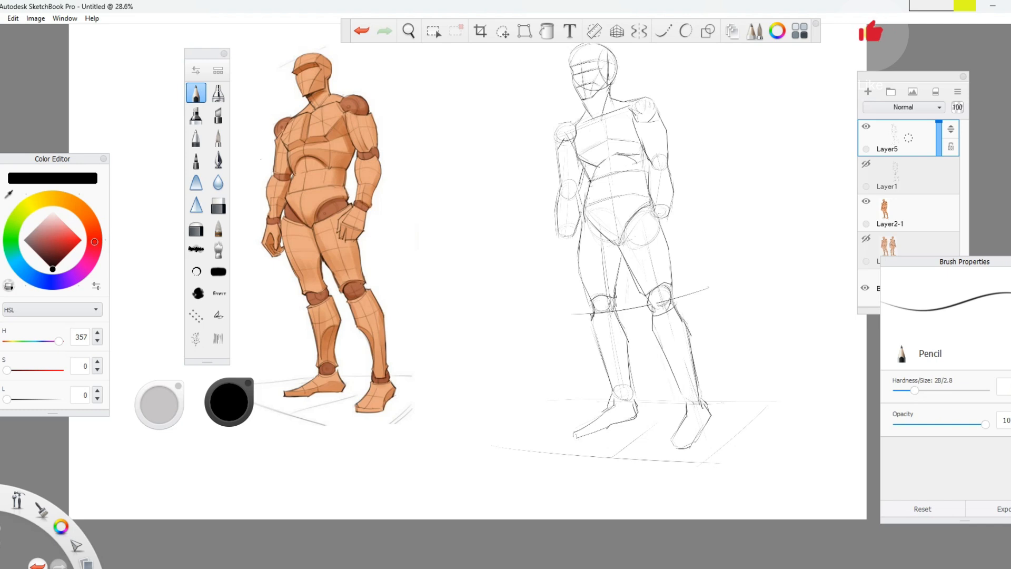
{"action": "left_click_drag", "start_coordinate": [665, 352], "coordinate": [684, 407]}
{"action": "left_click_drag", "start_coordinate": [684, 399], "coordinate": [699, 400]}
{"action": "left_click_drag", "start_coordinate": [614, 395], "coordinate": [631, 399]}
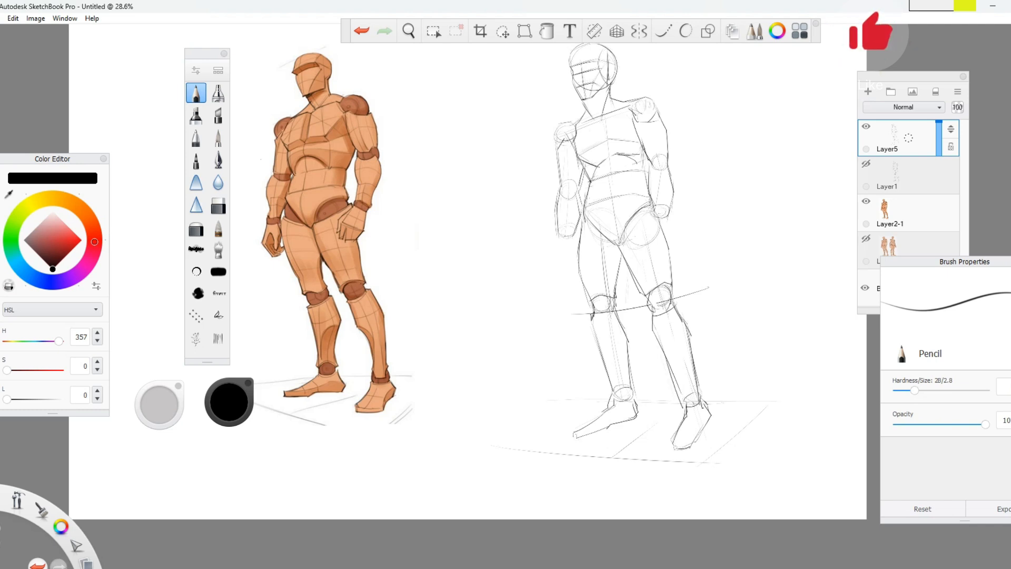
Step: Erase the lines overlapping the viewer's-right wrist and sketch both hands below the forearms
{"action": "key", "text": "e"}
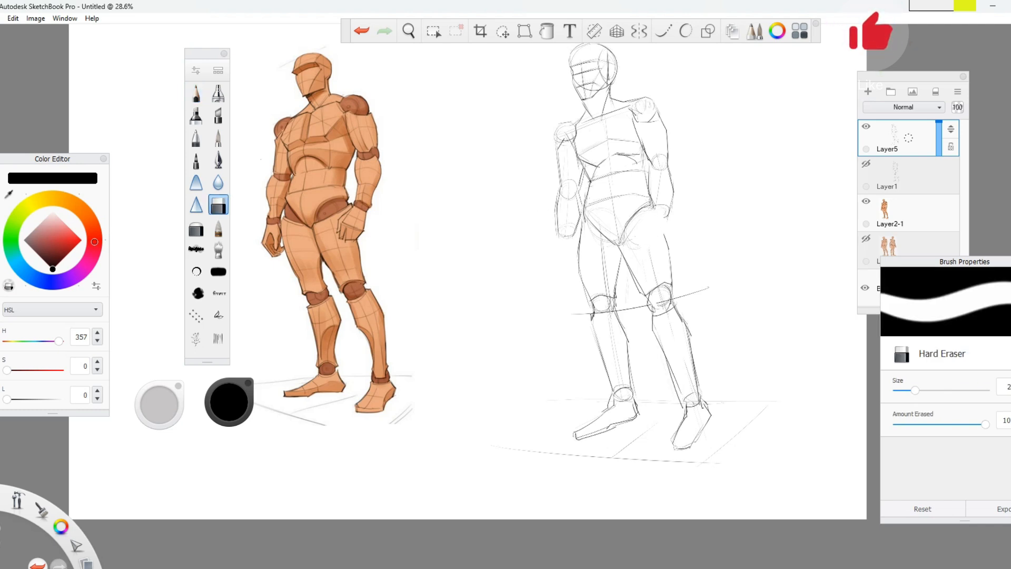
{"action": "key", "text": "e"}
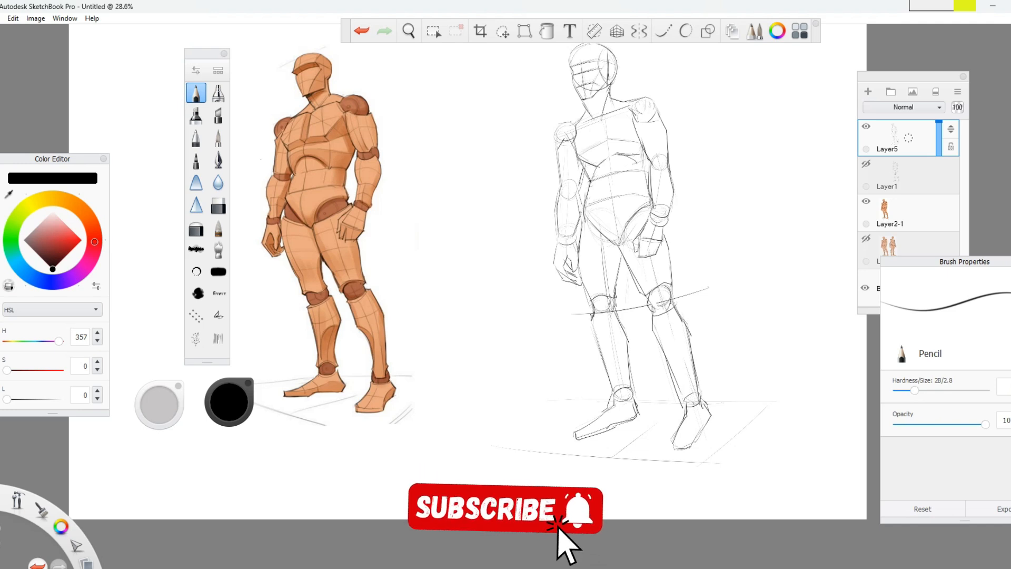
Step: Select both legs from just above the knees together with the ground lines and move them down to lengthen the thighs
{"action": "left_click", "coordinate": [434, 31]}
{"action": "left_click_drag", "start_coordinate": [580, 295], "coordinate": [696, 263]}
{"action": "left_click", "coordinate": [502, 31]}
{"action": "left_click_drag", "start_coordinate": [643, 399], "coordinate": [646, 413]}
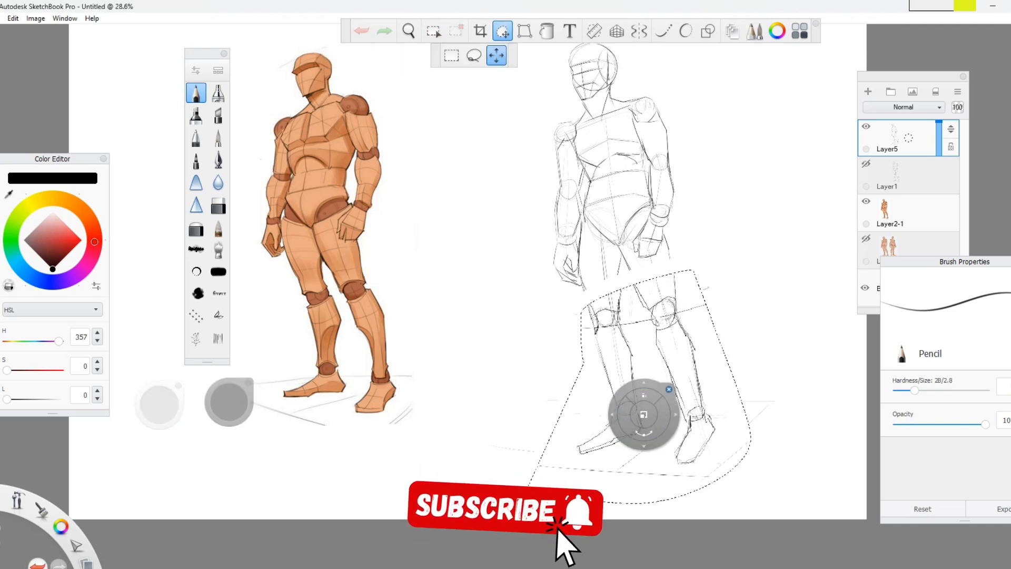
{"action": "key", "text": "ctrl+d"}
Step: Reconnect the thigh contours to the lowered knees and erase the slanted guide line across the knees
{"action": "left_click_drag", "start_coordinate": [623, 254], "coordinate": [621, 303]}
{"action": "mouse_move", "coordinate": [621, 251]}
{"action": "left_mouse_down"}
{"action": "mouse_move", "coordinate": [653, 318]}
{"action": "mouse_move", "coordinate": [649, 305]}
{"action": "left_mouse_up"}
{"action": "key", "text": "ctrl+z"}
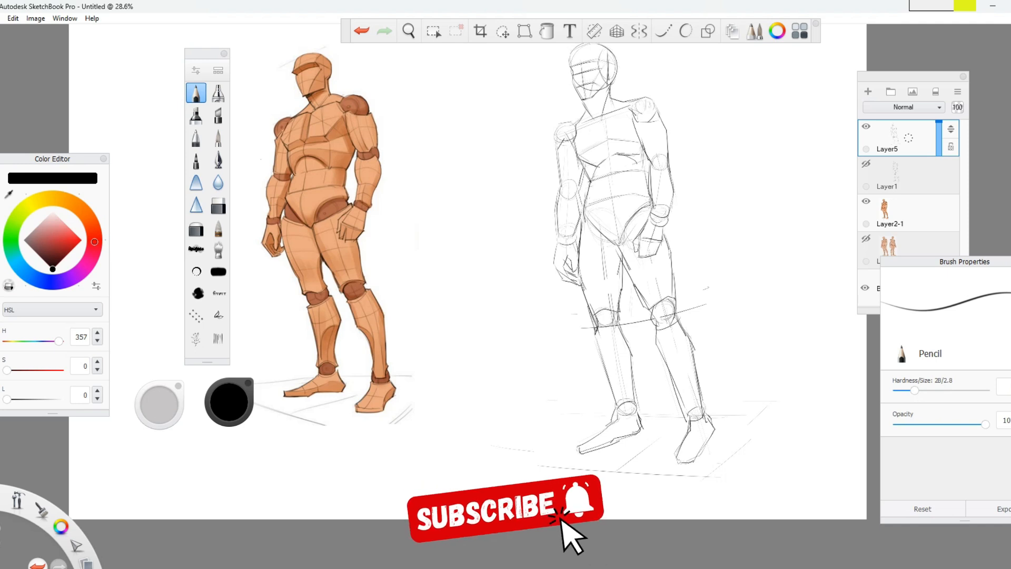
{"action": "key", "text": "e"}
{"action": "left_click_drag", "start_coordinate": [580, 328], "coordinate": [706, 305]}
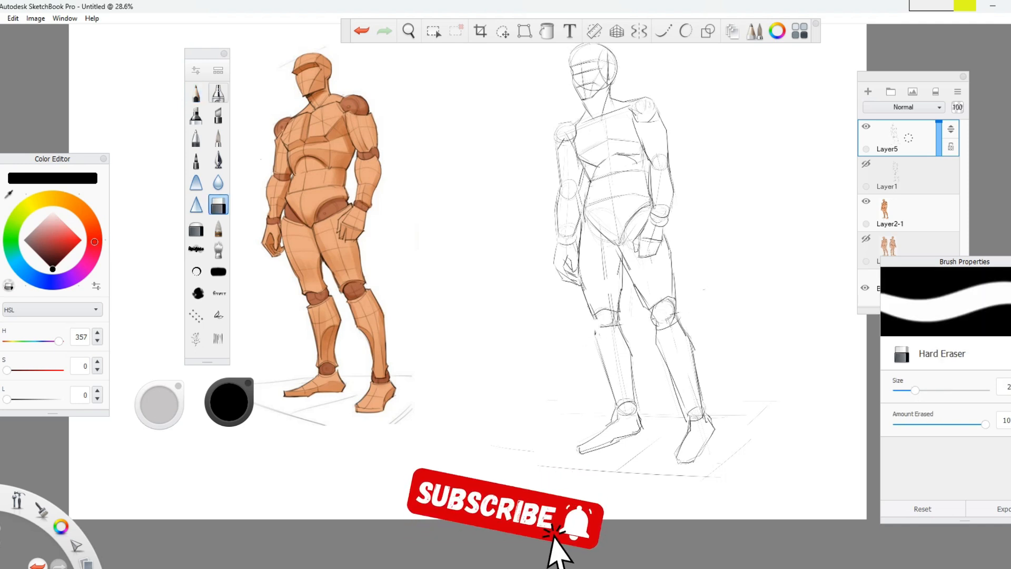